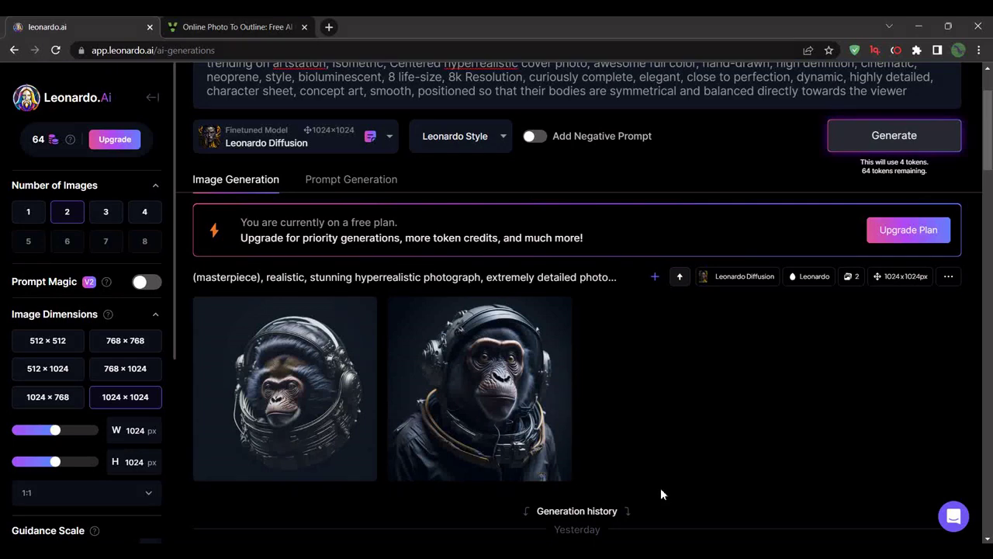
- Highlight the monkey-astronaut image's prompt text, then deselect it
mouse_move(506, 362)
scroll(506, 362, "up", 1)
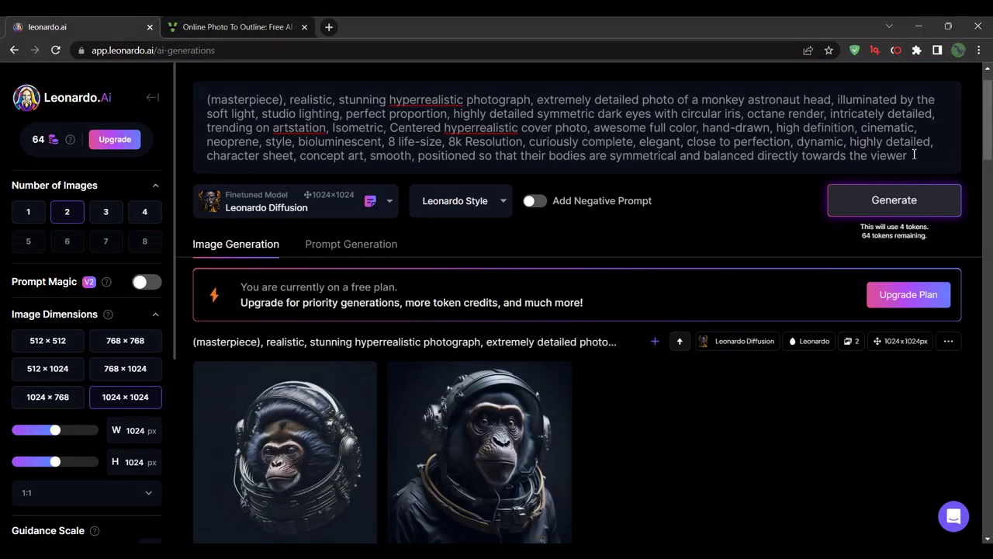
left_click_drag(914, 155, 208, 102)
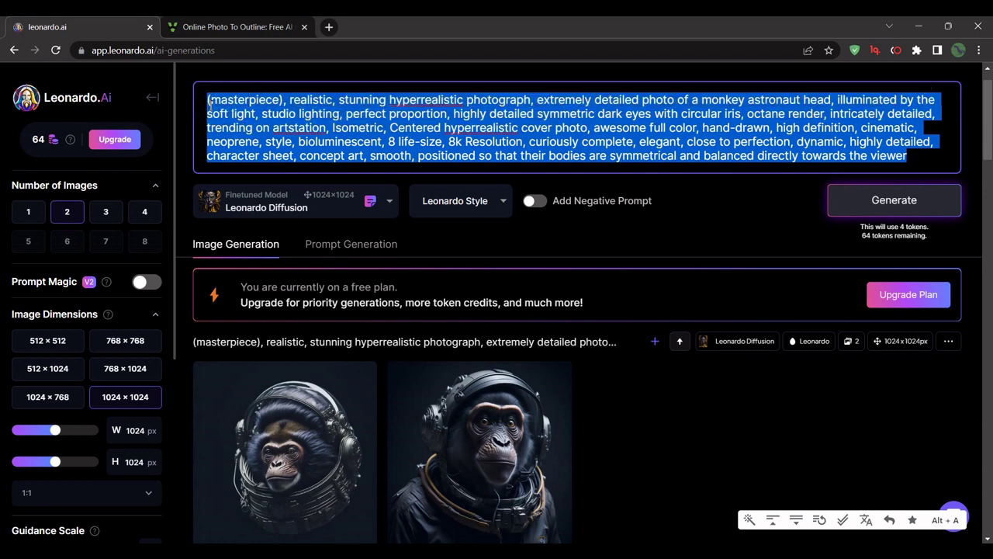
left_click(640, 387)
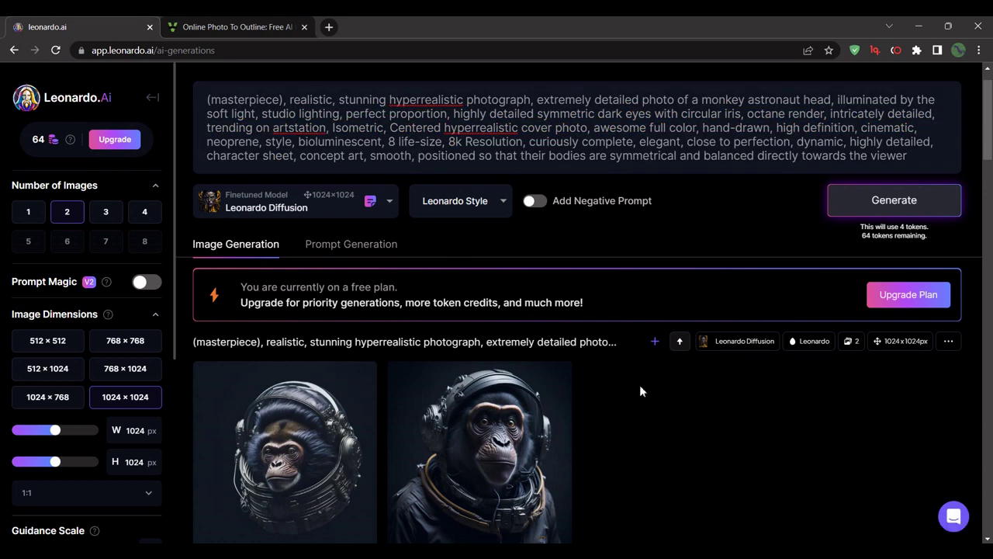
- Download the second monkey-astronaut image as a JPG and close its full-size page
scroll(640, 387, "down", 1)
scroll(640, 386, "down", 1)
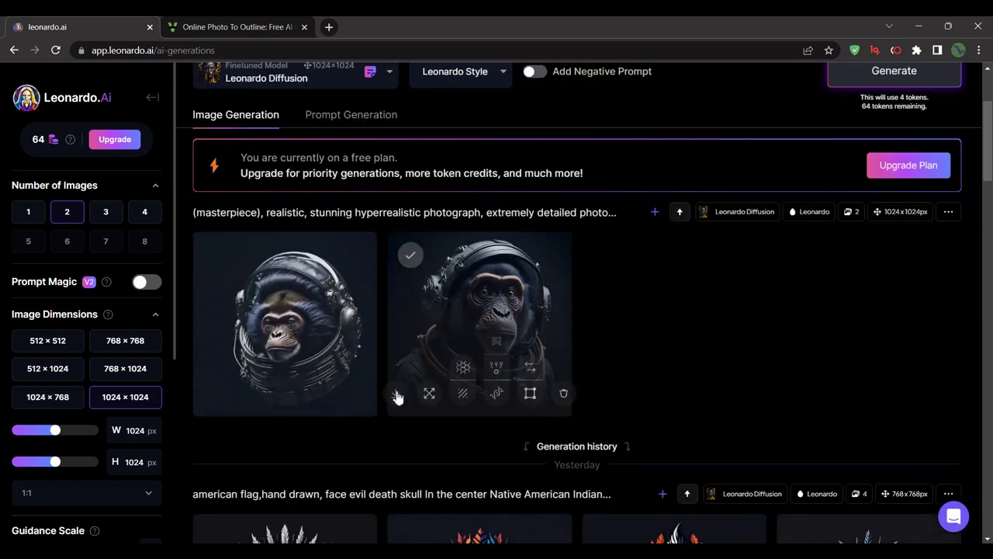
left_click(395, 392)
right_click(536, 294)
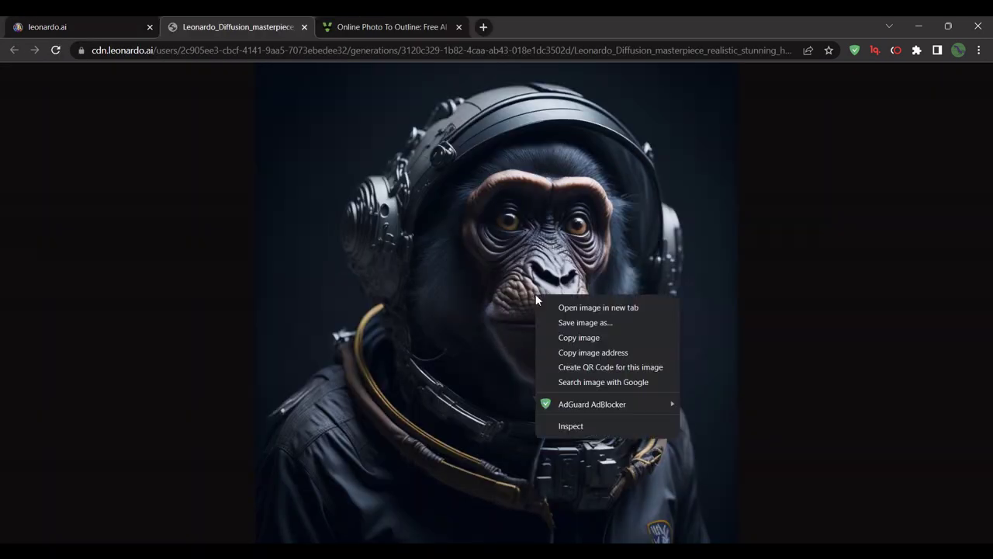
left_click(567, 318)
key("Return")
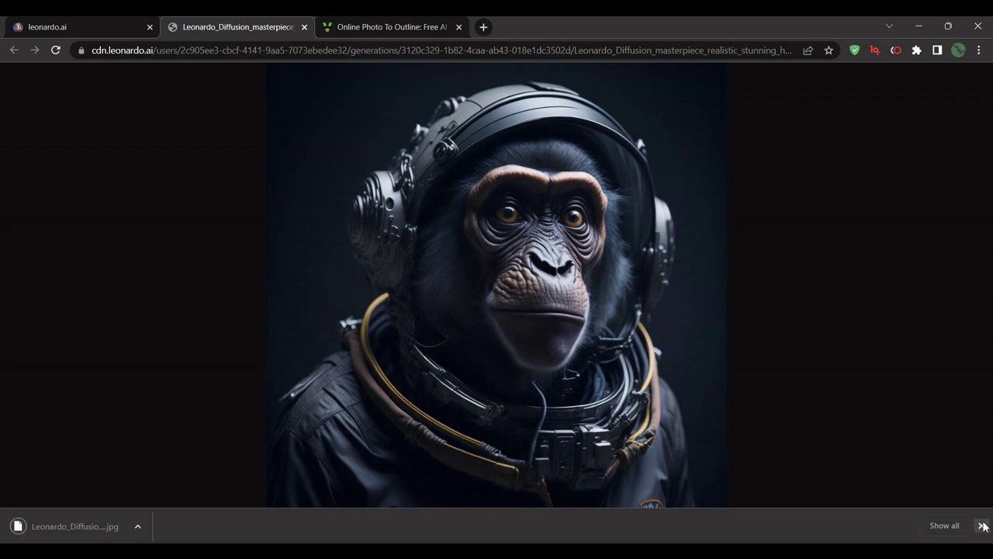
left_click(981, 525)
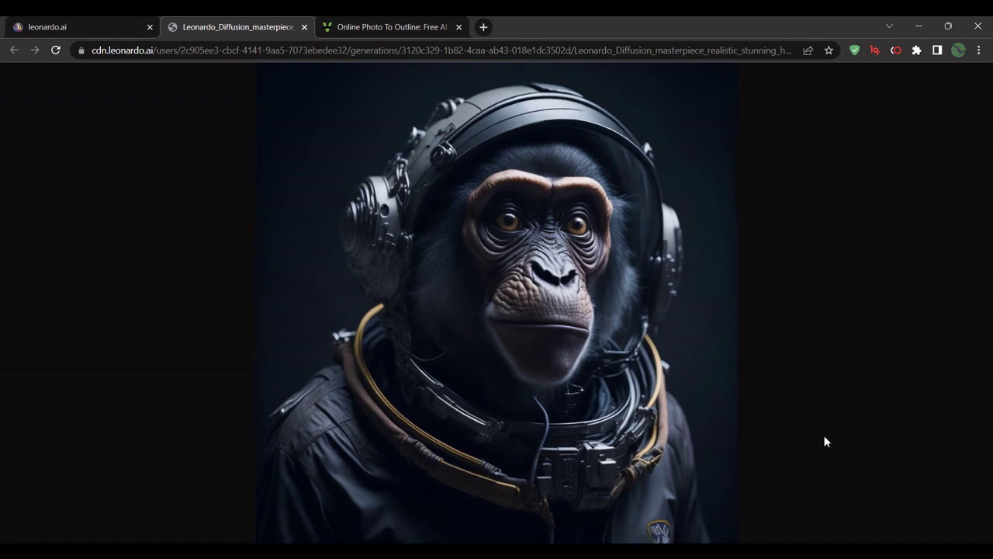
left_click(304, 27)
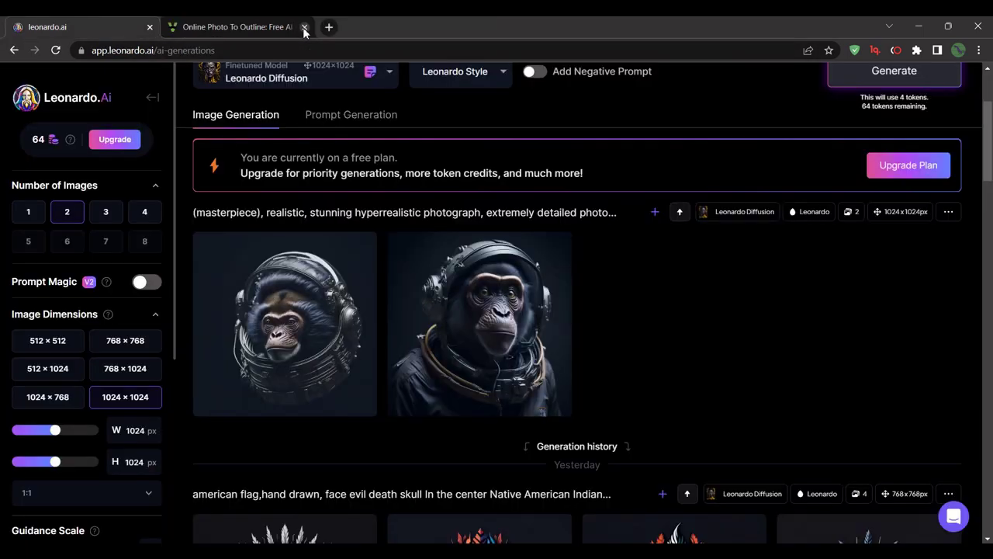
- Switch to Vectordad's Photo To Outline tab and scroll to the Load Image to Outline section
left_click(236, 26)
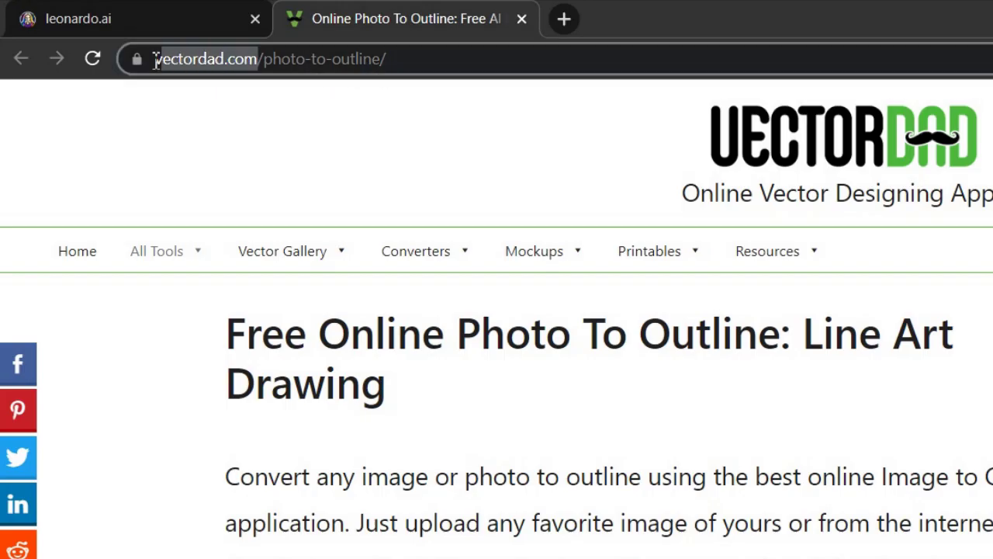
left_click_drag(155, 58, 309, 59)
left_click_drag(436, 59, 313, 59)
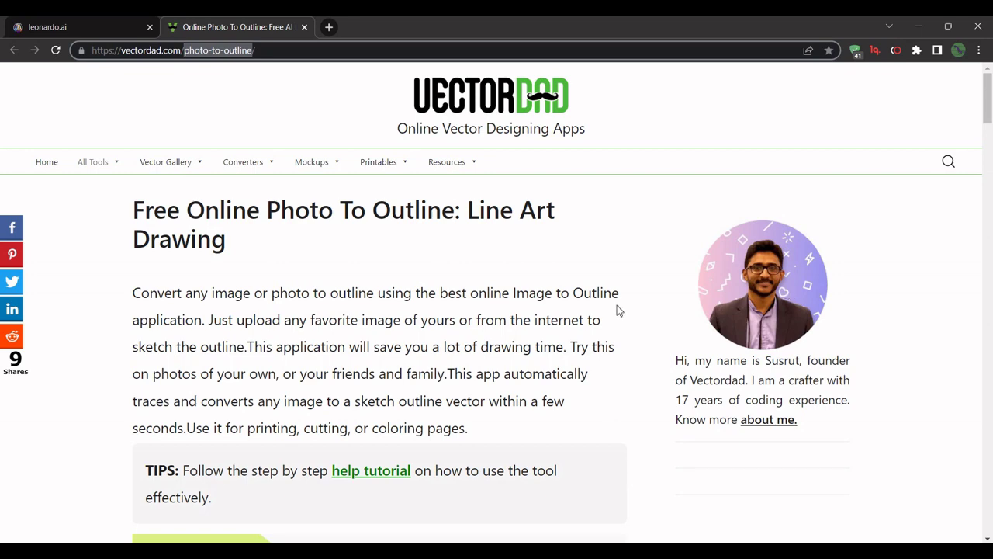
left_click_drag(133, 211, 307, 265)
left_click(307, 265)
scroll(308, 264, "down", 4)
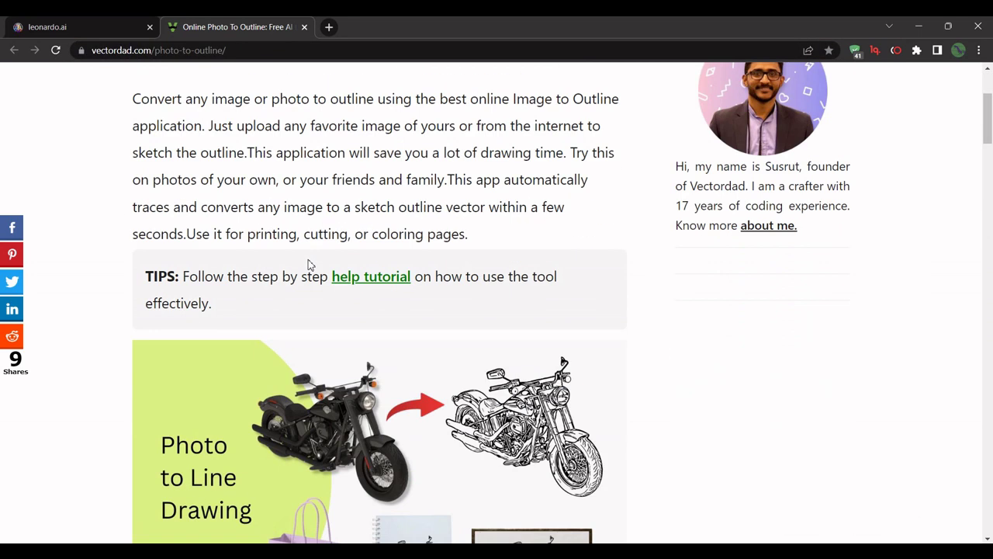
scroll(309, 264, "down", 4)
scroll(308, 264, "down", 1)
scroll(349, 265, "up", 2)
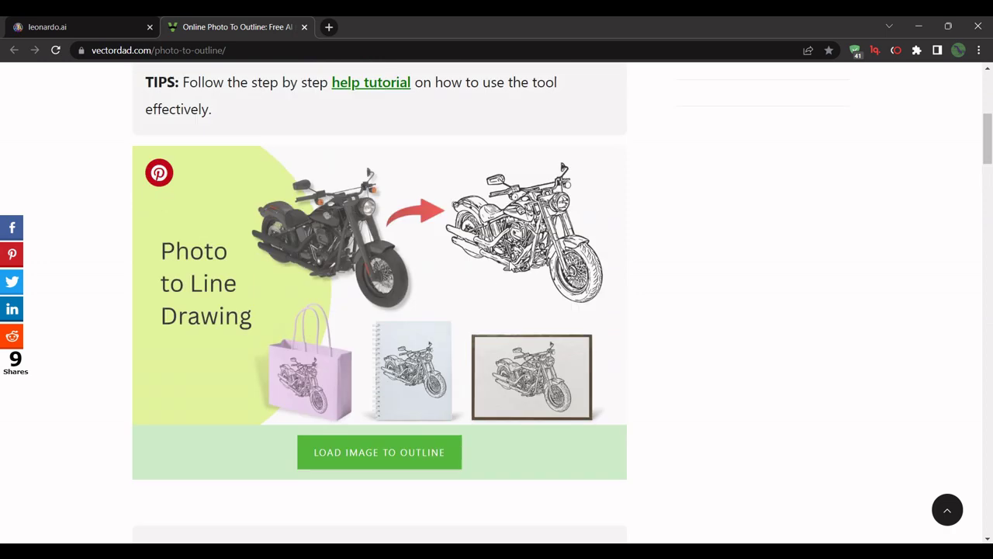
- Load the Photo to Outline tool and upload the monkey-astronaut JPG
left_click(385, 463)
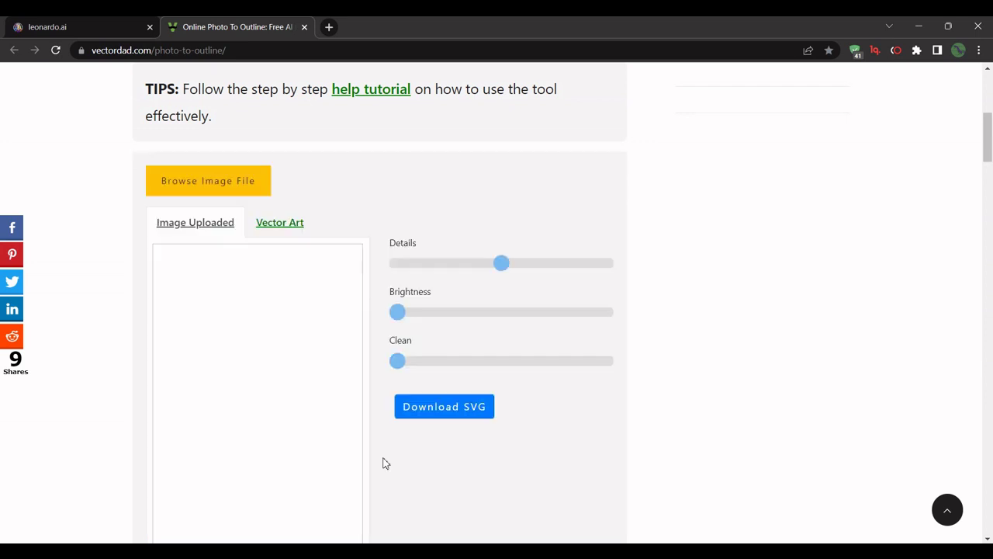
scroll(308, 284, "down", 1)
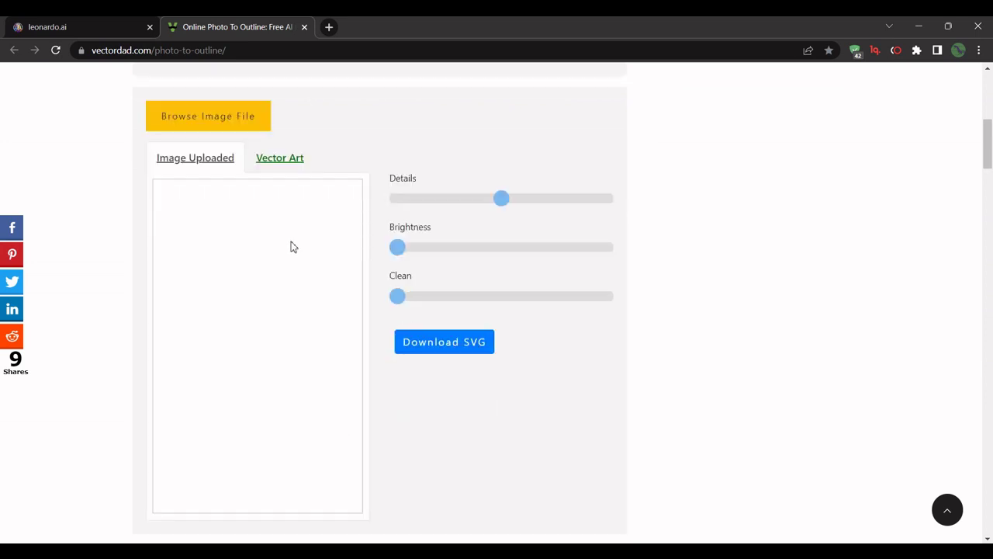
left_click(229, 122)
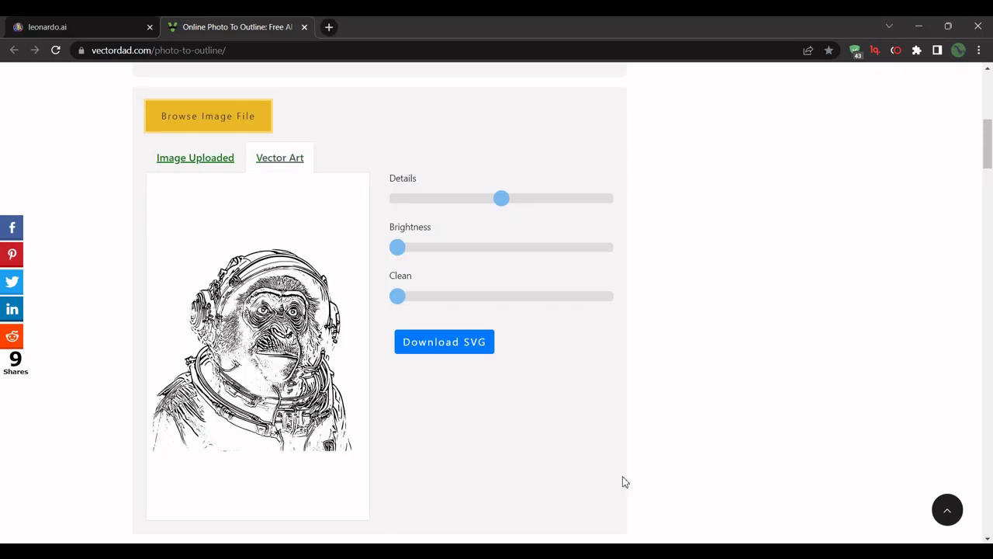
scroll(625, 482, "down", 1)
scroll(623, 481, "up", 1)
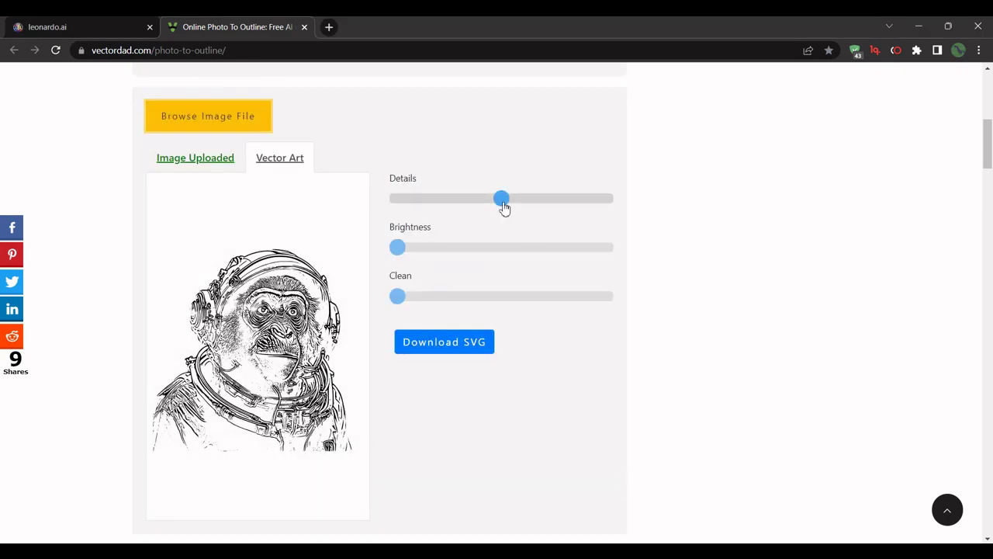
- Try different Details, Brightness and Clean slider values on the outline
left_click_drag(503, 204, 550, 204)
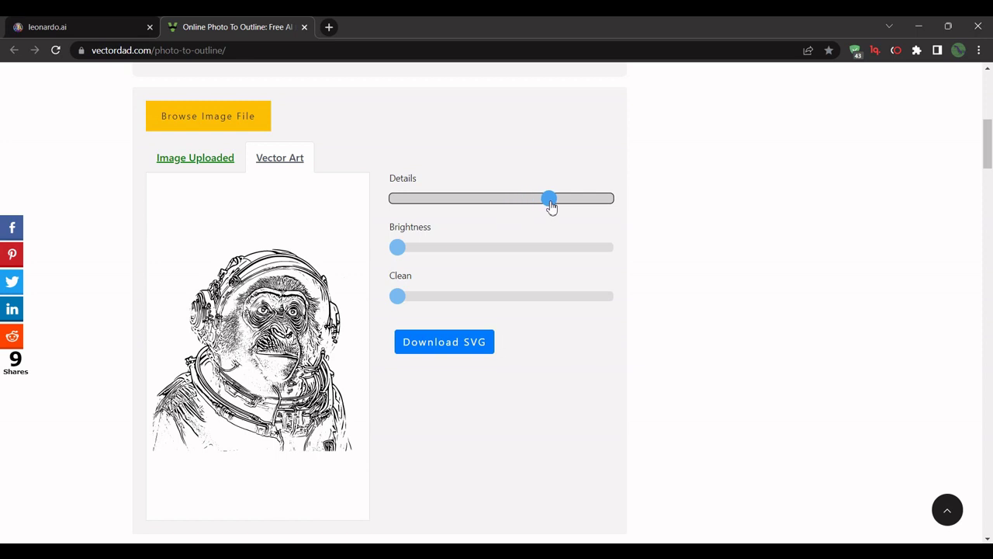
left_click(422, 200)
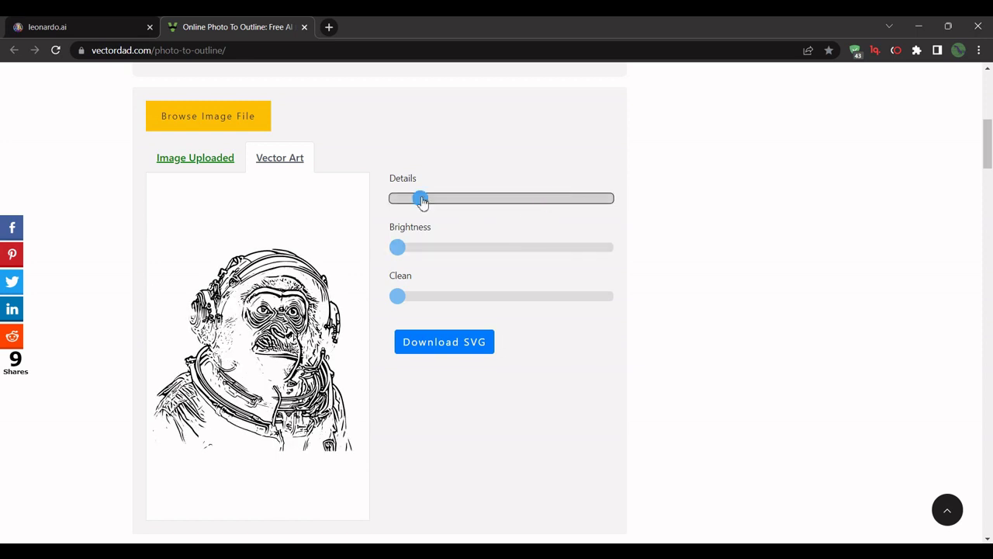
left_click(560, 203)
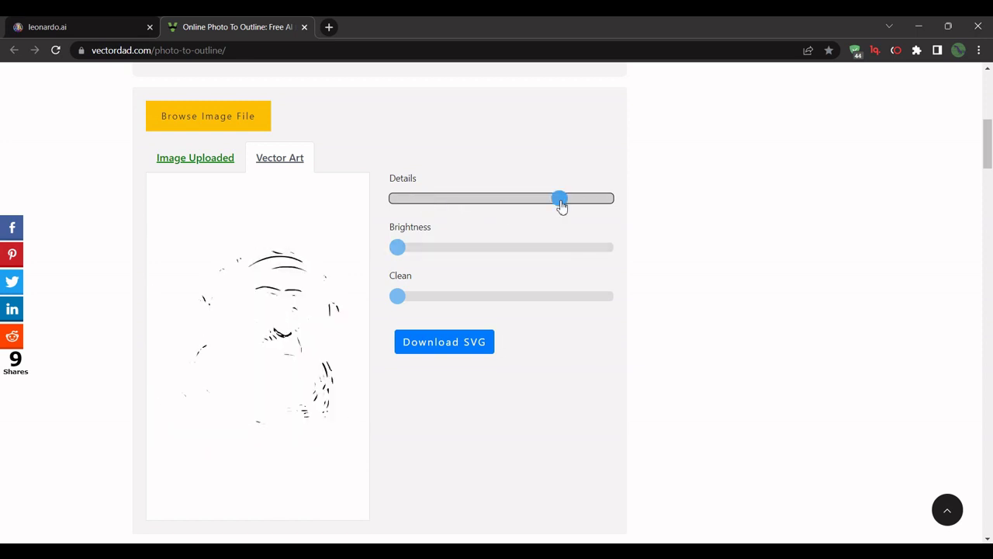
left_click(535, 250)
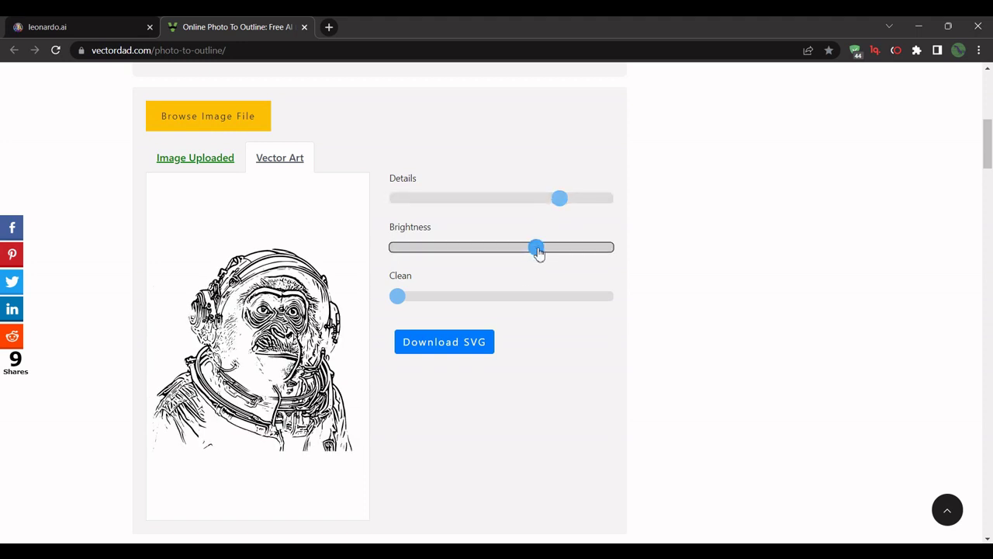
left_click(584, 250)
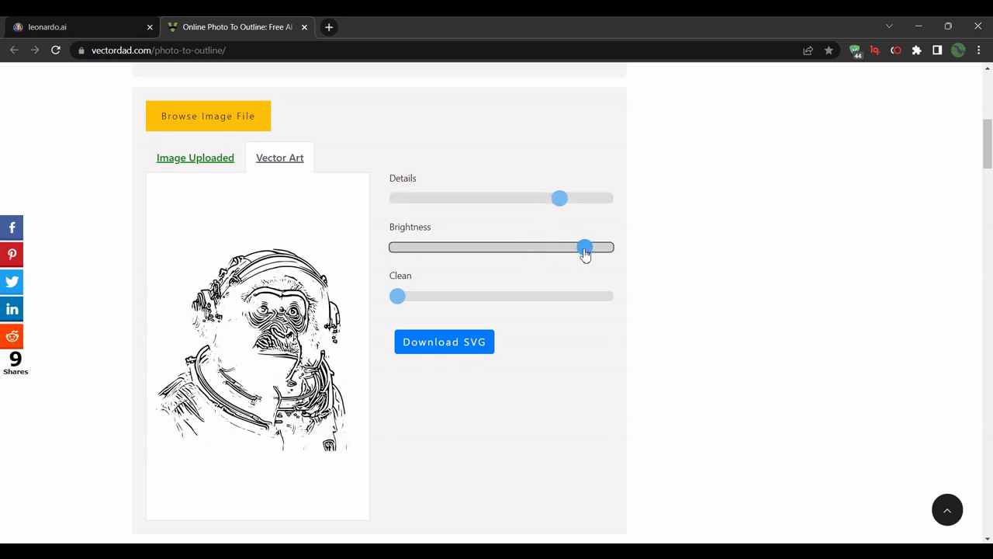
left_click(575, 297)
left_click(470, 296)
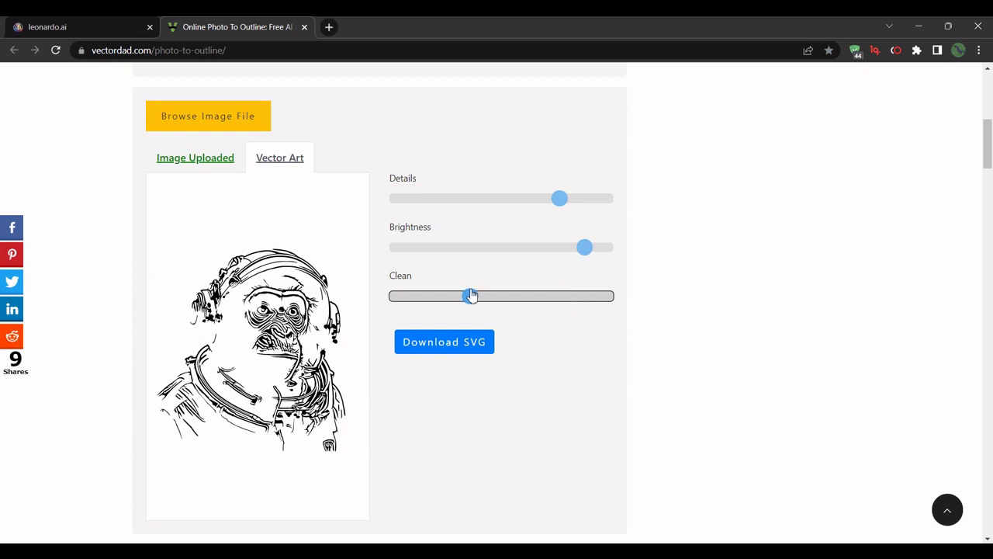
left_click(532, 295)
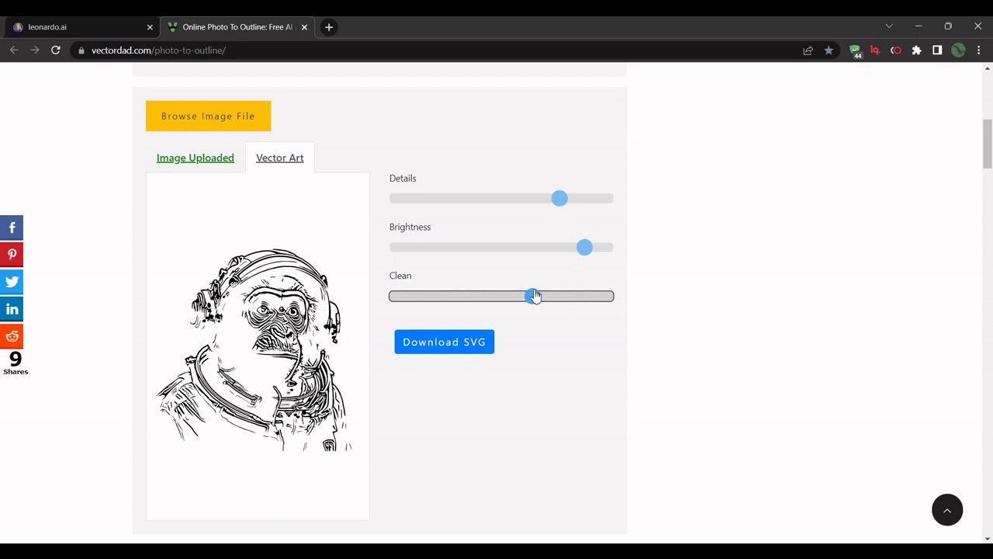
- Set Details and Brightness to maximum and Clean to its minimum
left_click(485, 248)
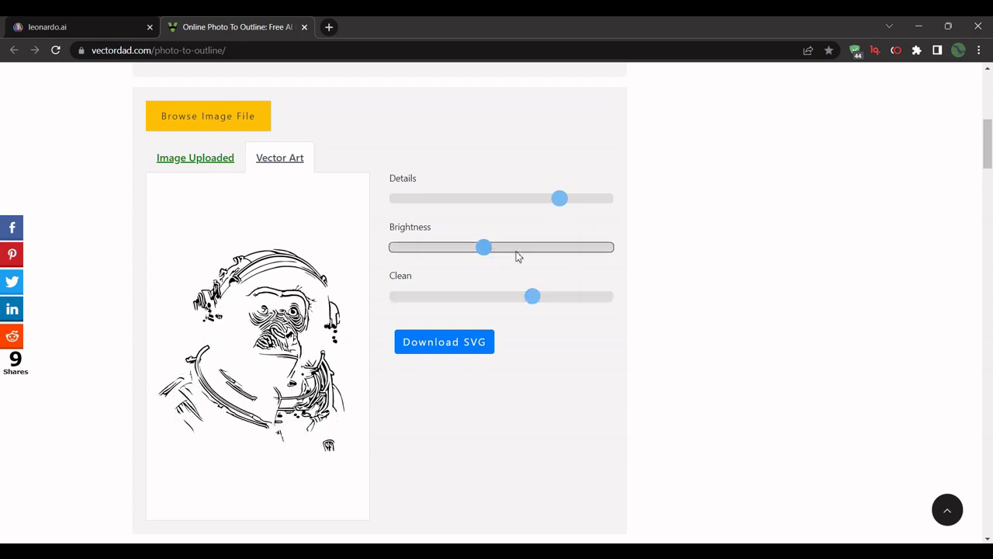
left_click(563, 248)
left_click(446, 200)
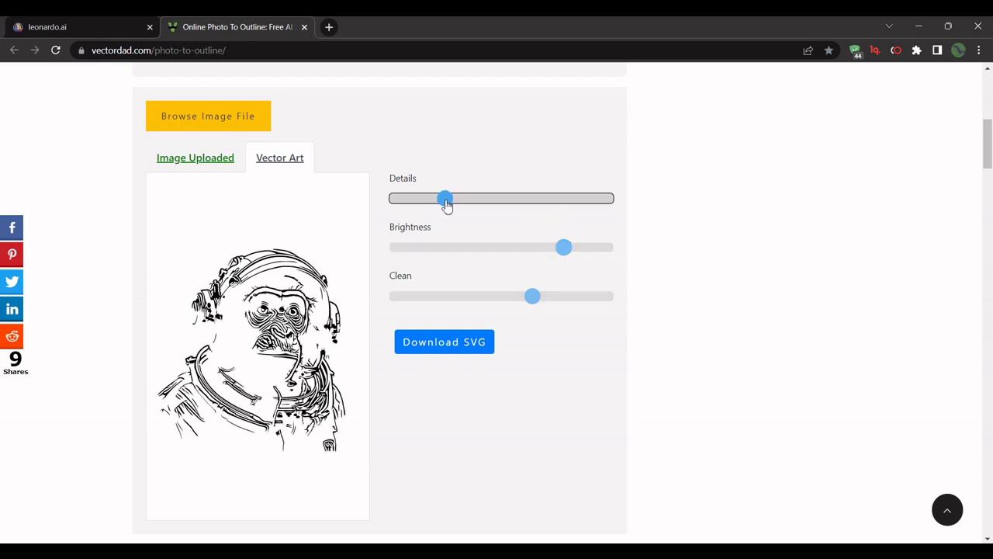
left_click(503, 200)
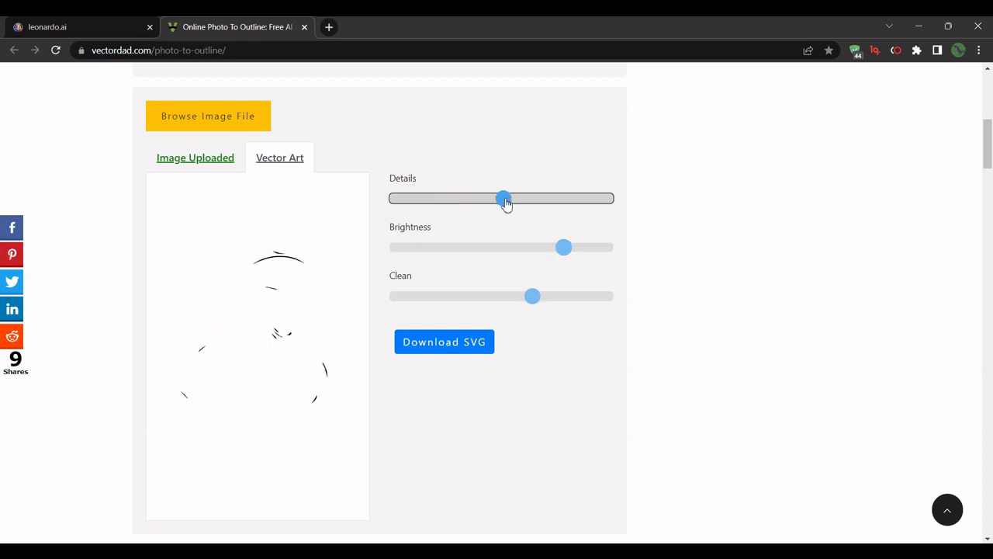
left_click(606, 200)
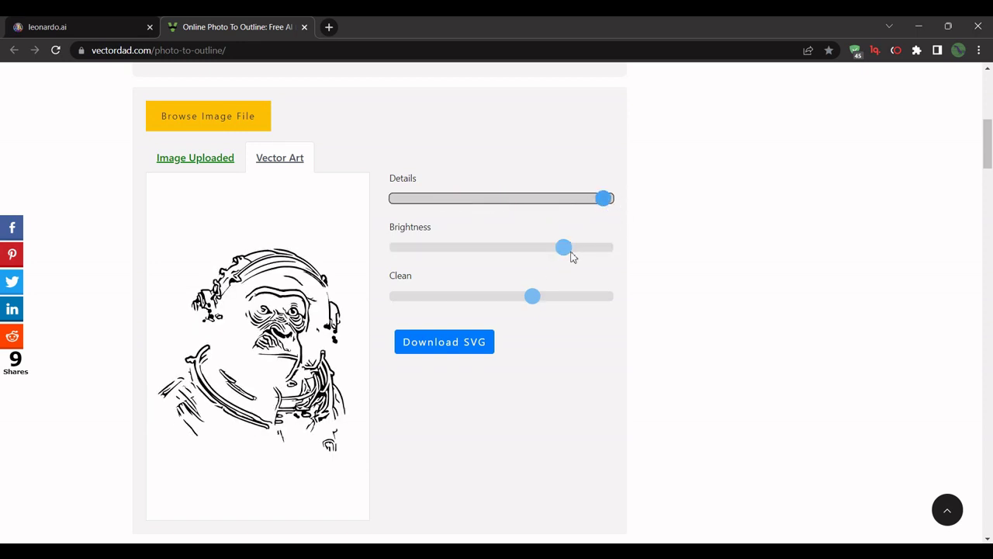
left_click_drag(538, 298, 372, 295)
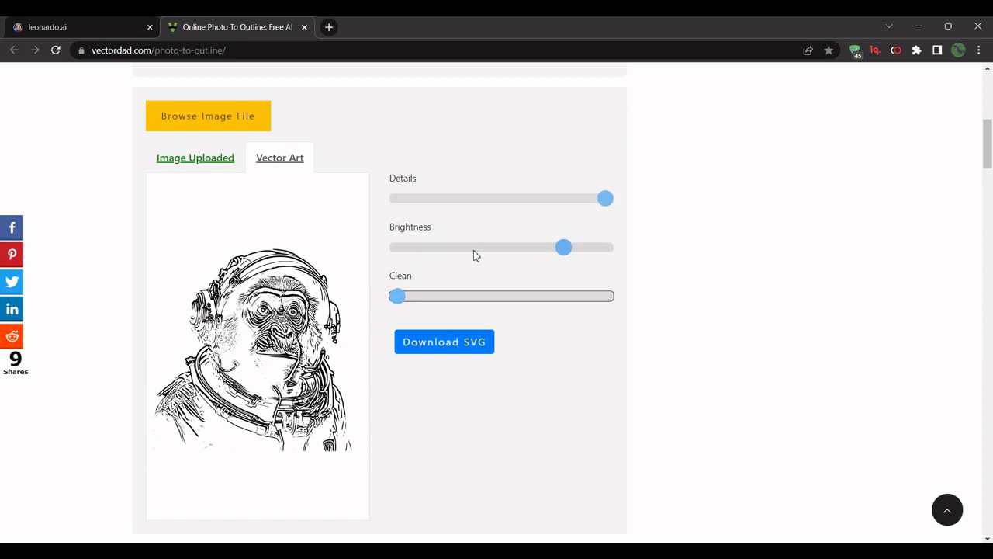
left_click_drag(565, 250, 613, 252)
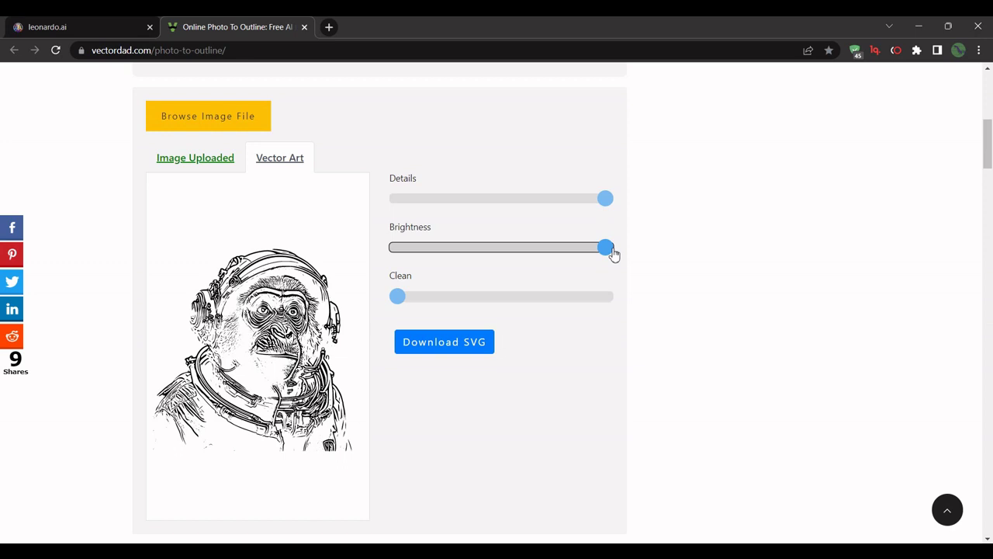
left_click(456, 252)
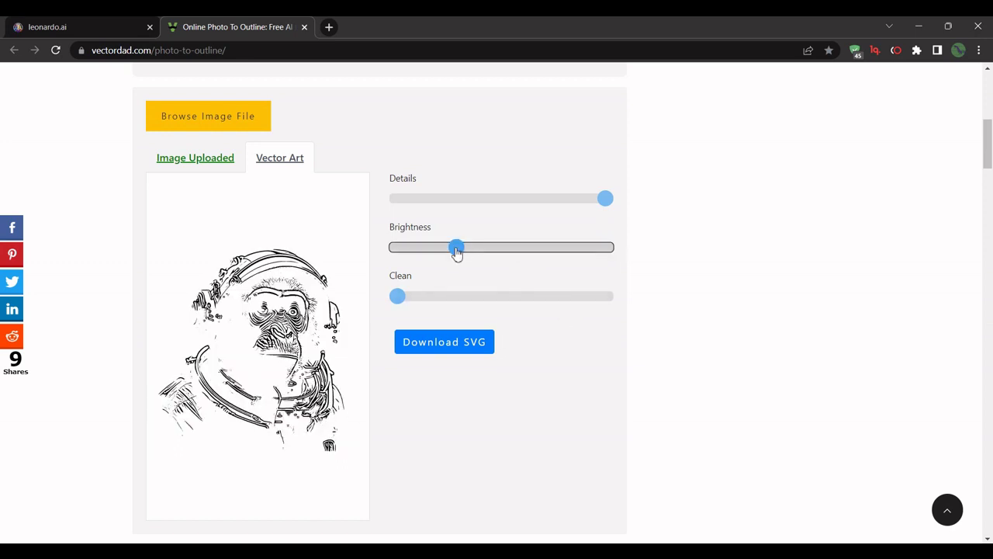
left_click(549, 248)
left_click(602, 248)
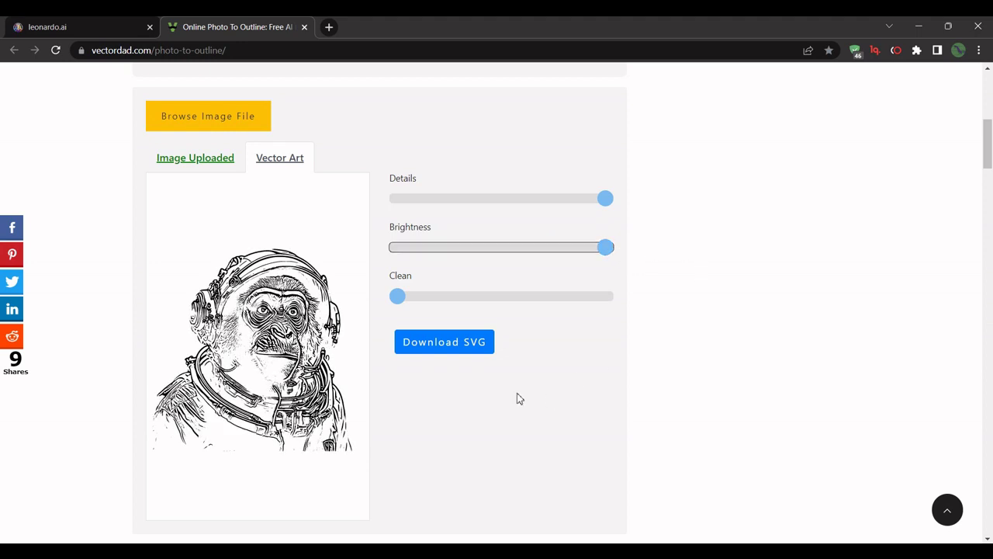
- Download the outline as SVG and scroll to the 'Psst! You might also like' tools list
left_click(463, 345)
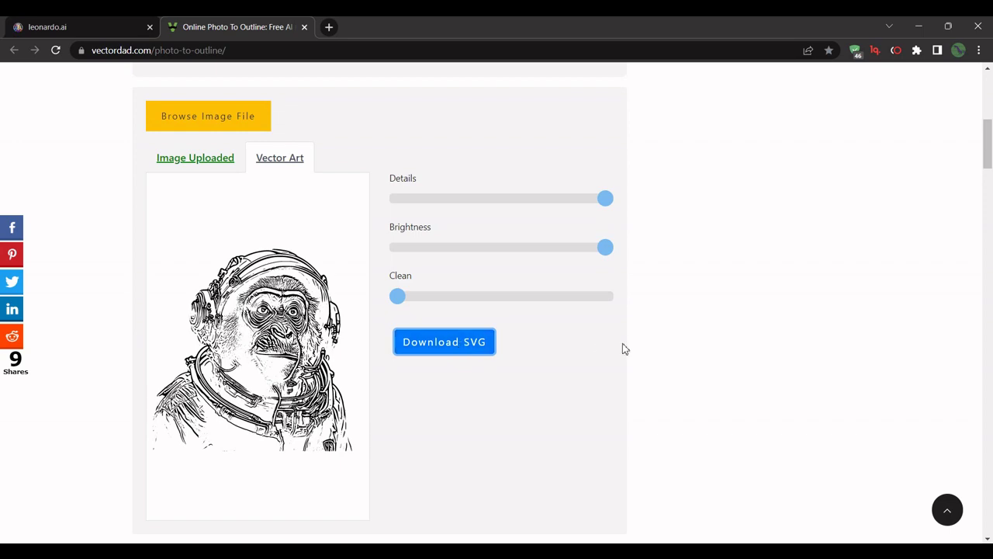
scroll(622, 344, "down", 2)
scroll(623, 344, "down", 2)
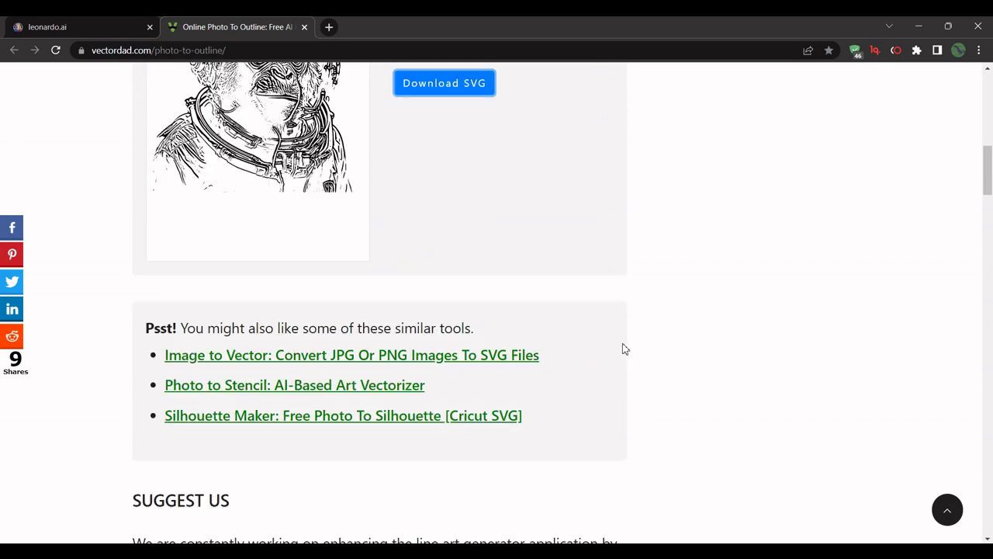
scroll(622, 343, "down", 2)
scroll(623, 344, "down", 2)
scroll(622, 348, "up", 3)
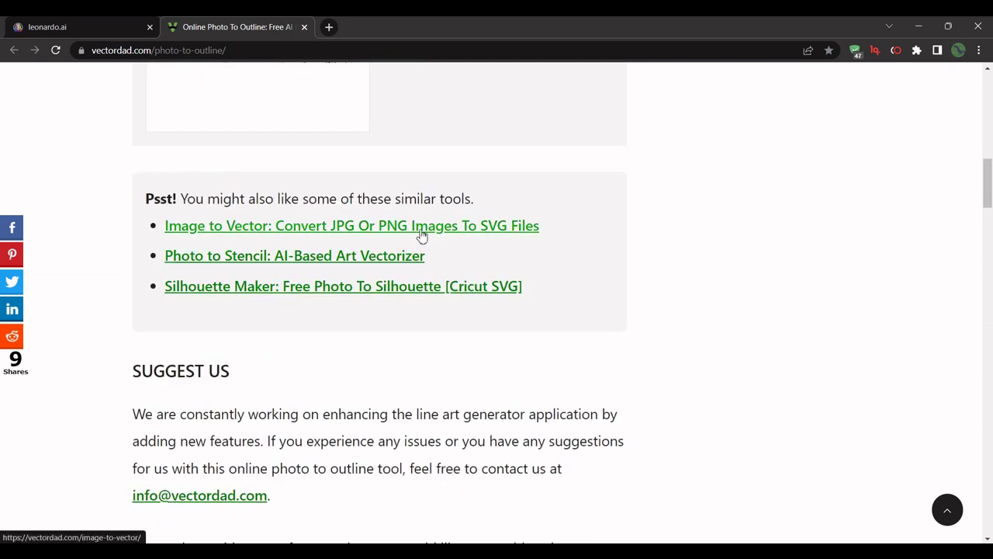
- Open Photo to Stencil, load its vectorizer, upload the chimp astronaut image and raise Details
left_click(336, 263)
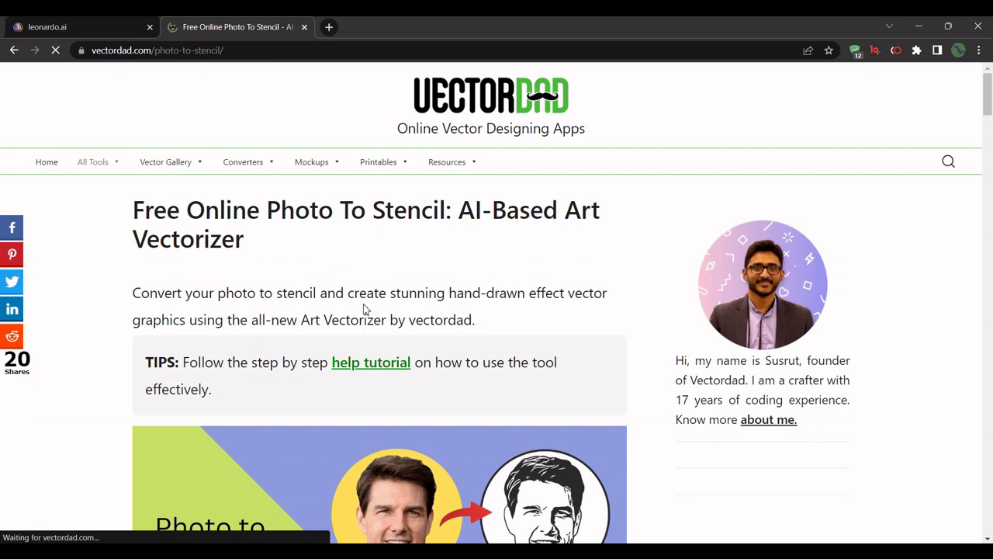
scroll(364, 309, "down", 3)
scroll(434, 326, "down", 2)
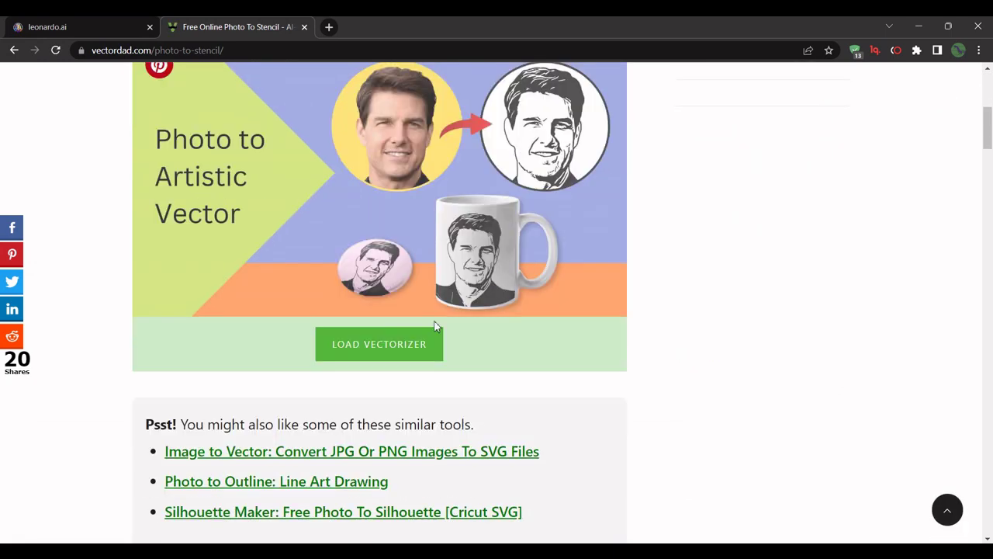
left_click(409, 345)
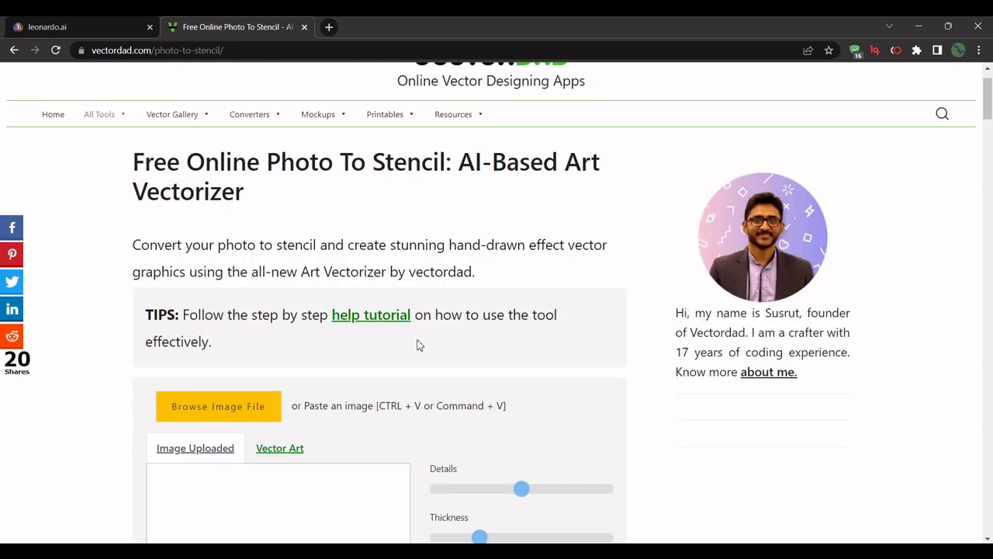
scroll(417, 345, "down", 3)
left_click(228, 154)
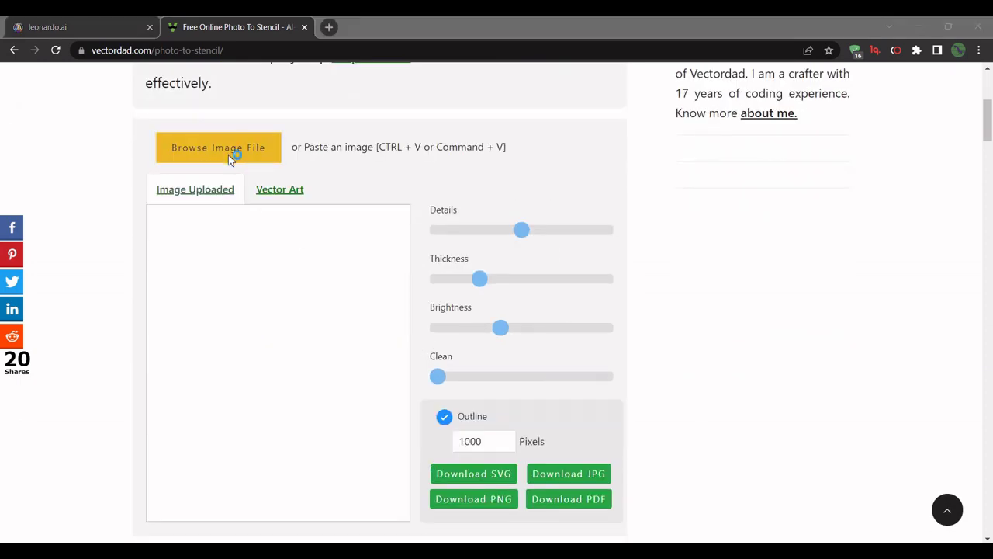
left_click(614, 479)
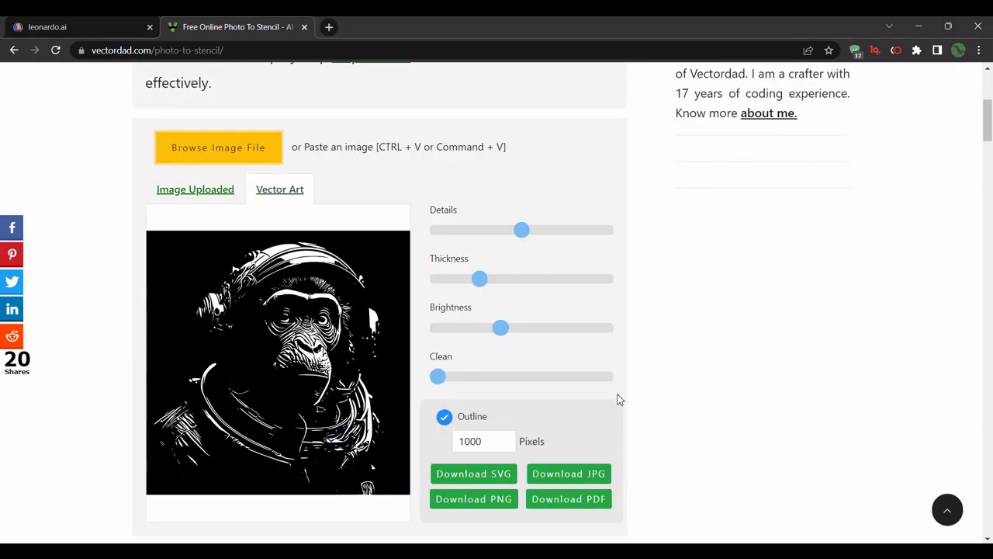
left_click(555, 231)
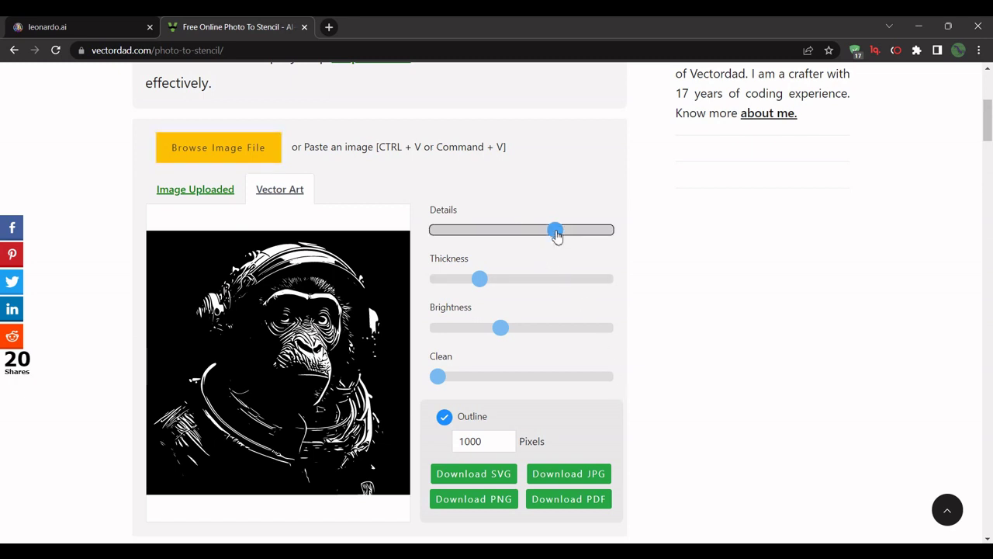
- Adjust the stencil's Details slider, finishing at its maximum
left_click(527, 230)
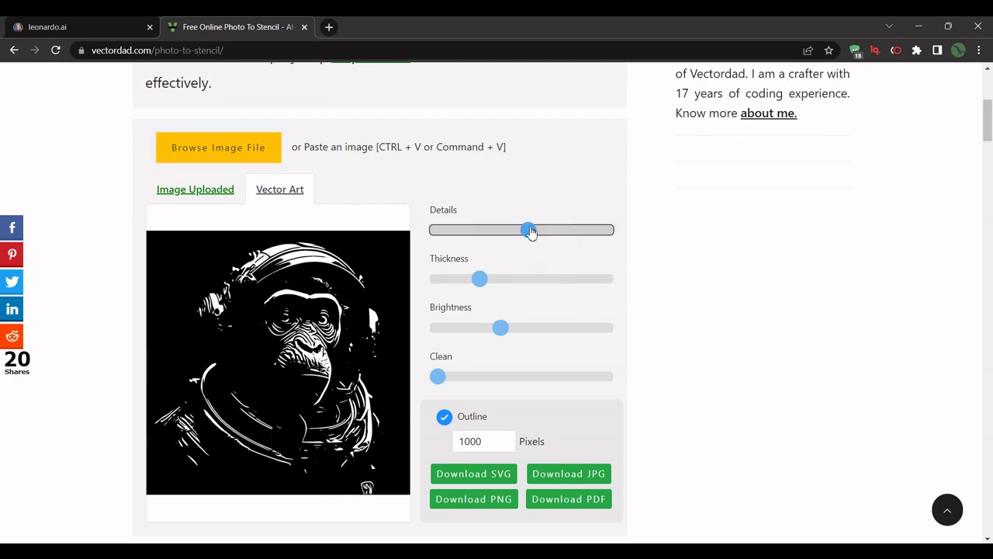
left_click(515, 232)
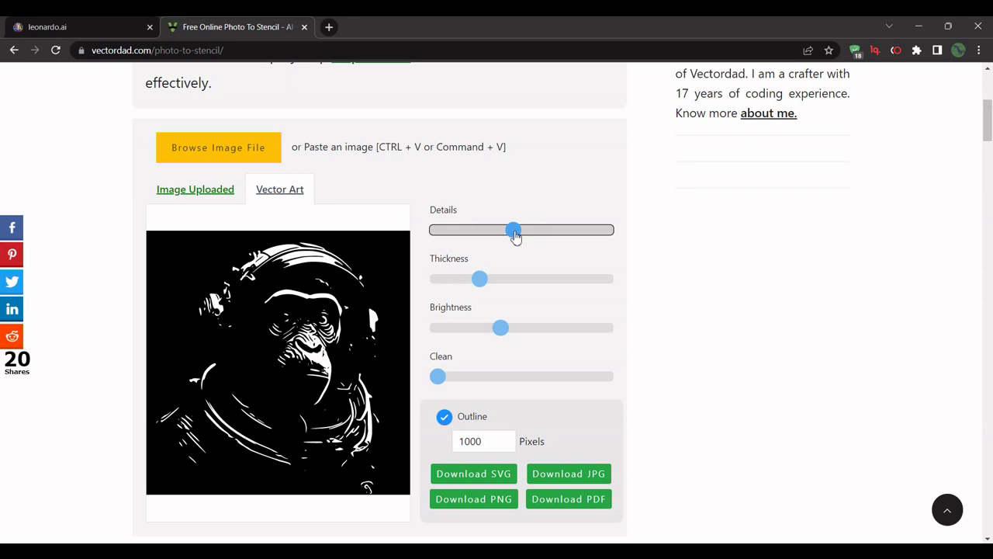
left_click(549, 231)
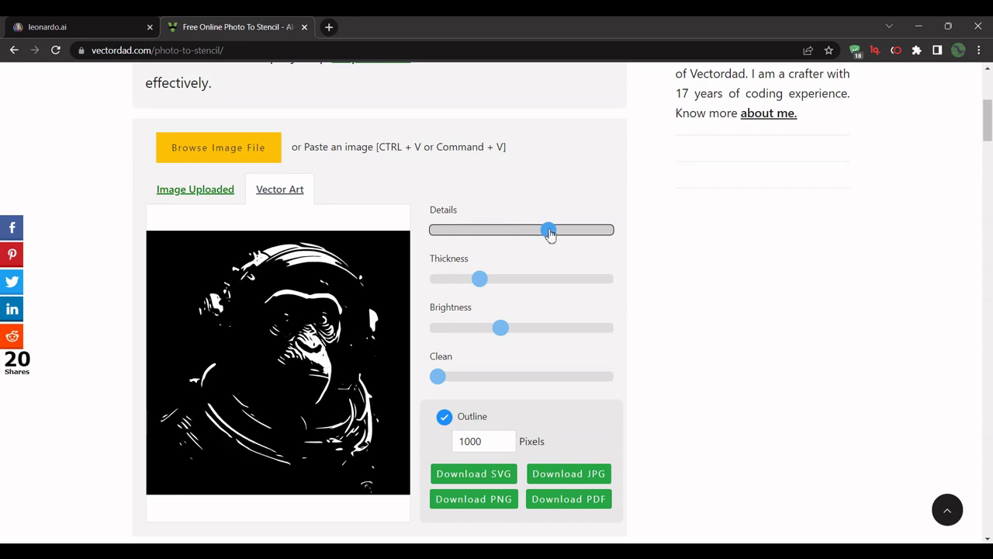
left_click(588, 231)
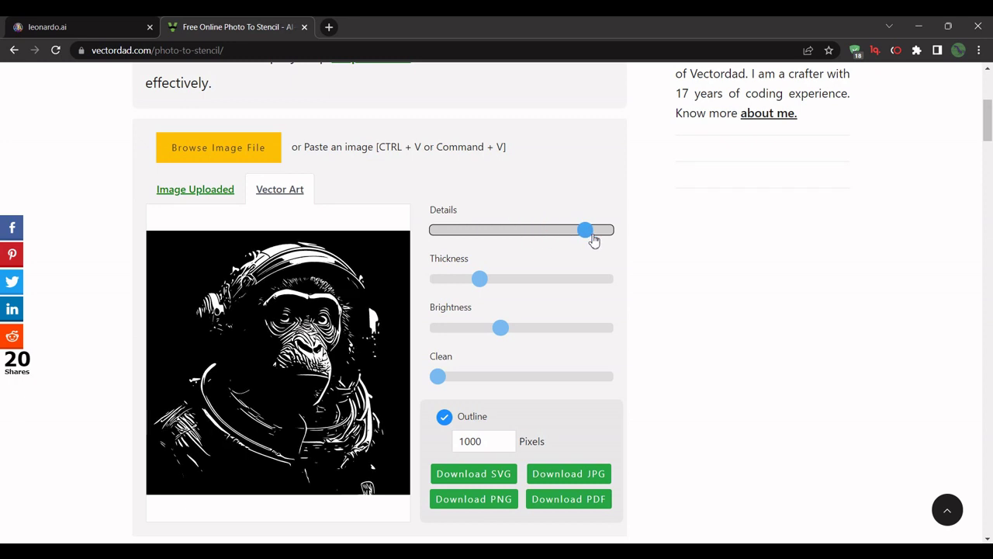
left_click(606, 232)
scroll(663, 295, "down", 1)
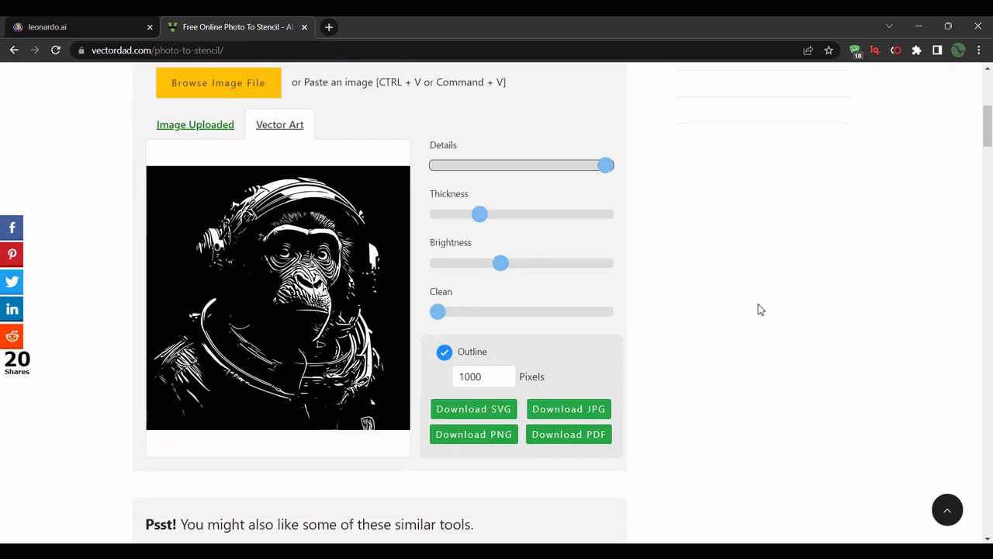
- Reset Clean to zero, raise Brightness high, and download the stencil as vectordesign.svg
left_click(536, 312)
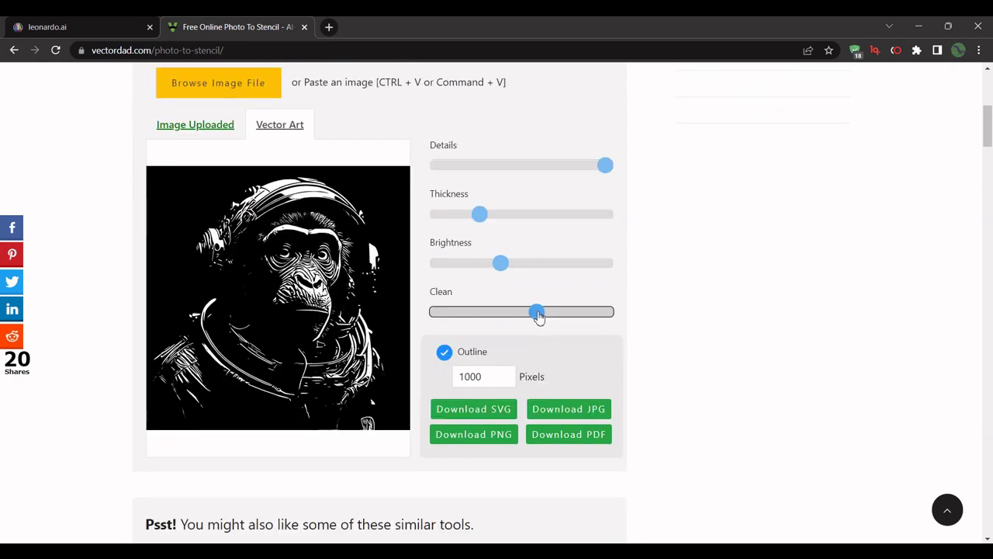
left_click(463, 312)
left_click(437, 312)
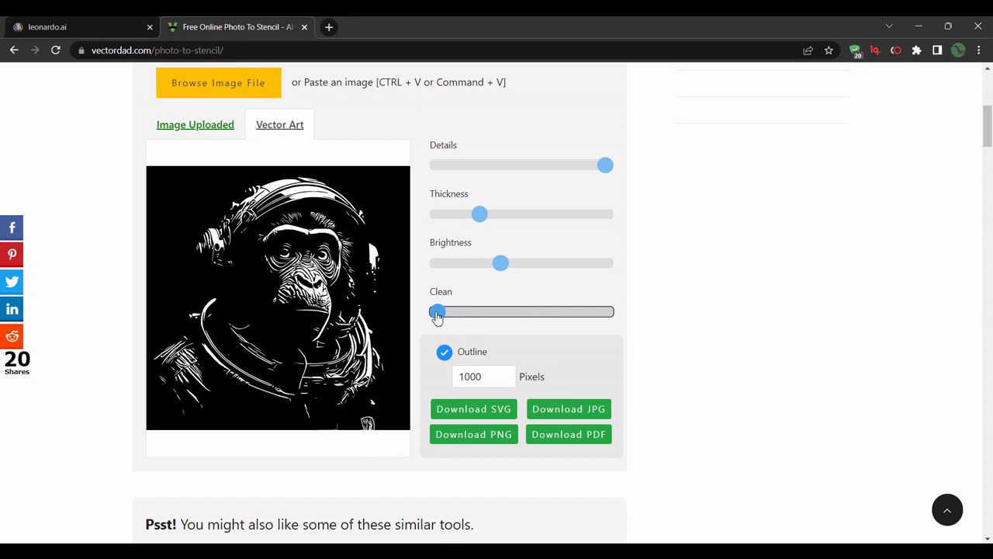
left_click(552, 263)
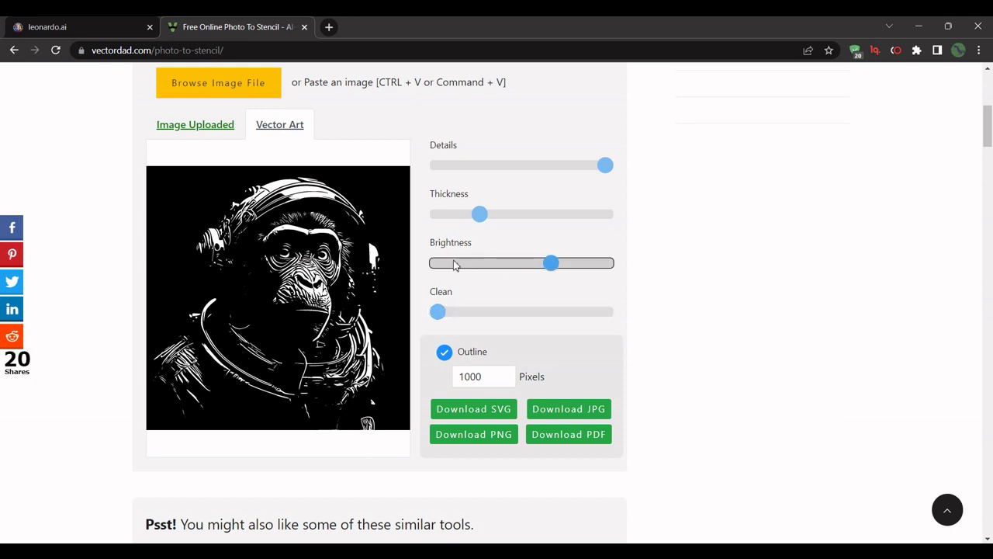
left_click(593, 267)
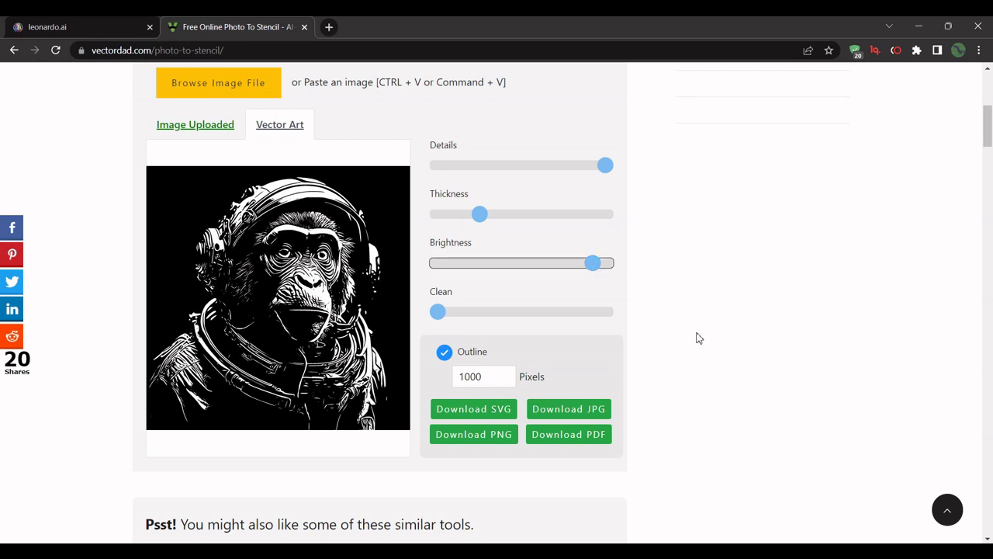
left_click(491, 415)
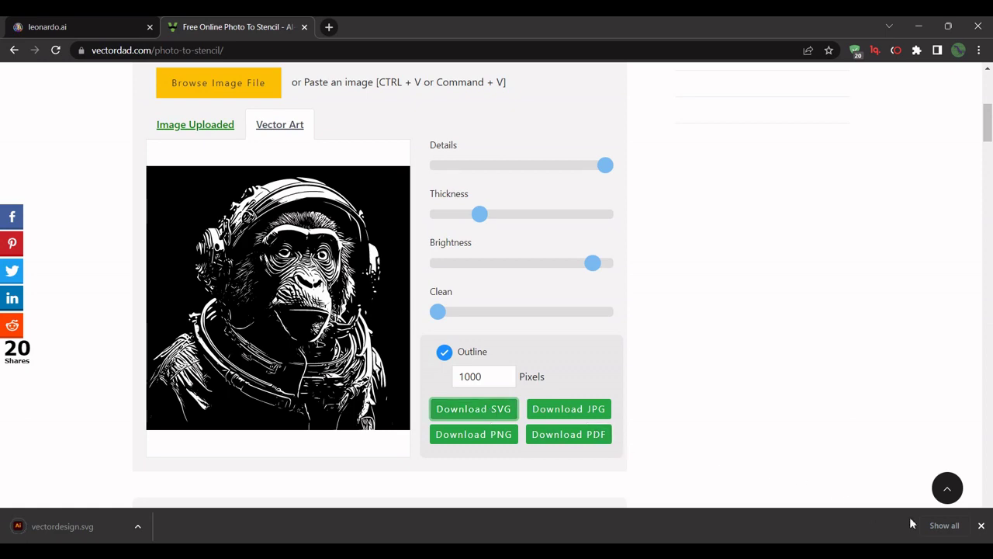
- Dismiss the download notice and scroll to the similar tools list
left_click(981, 527)
left_click(775, 388)
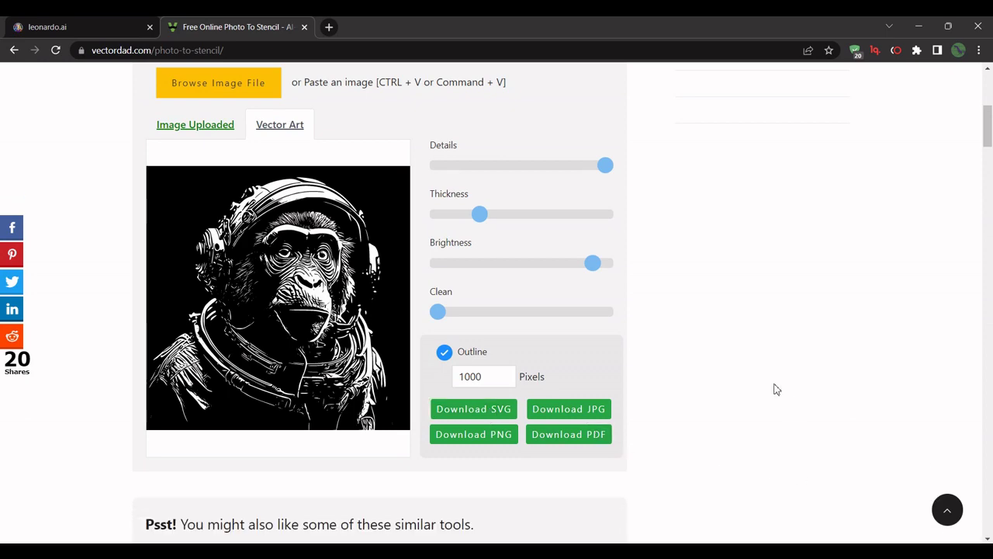
scroll(747, 370, "up", 3)
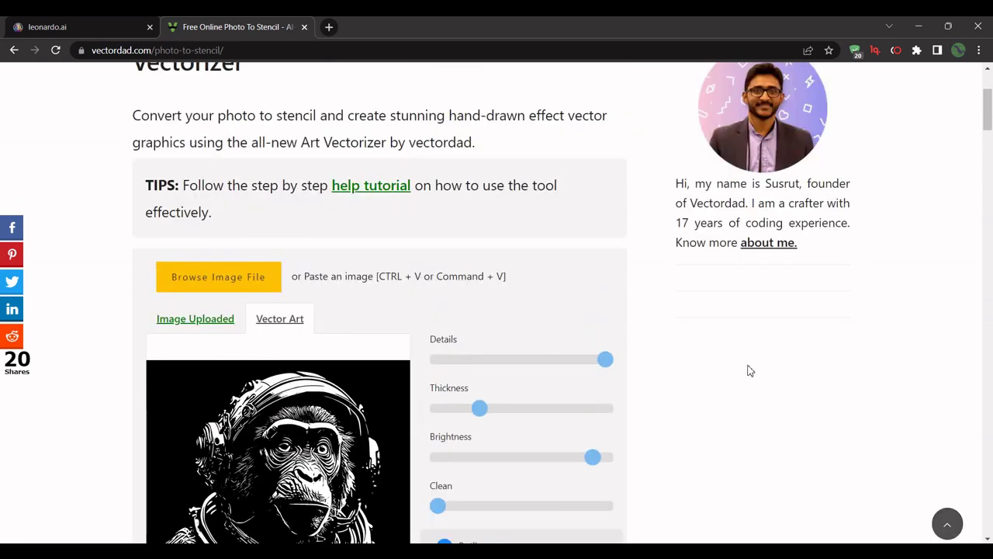
scroll(652, 368, "down", 7)
scroll(652, 368, "down", 2)
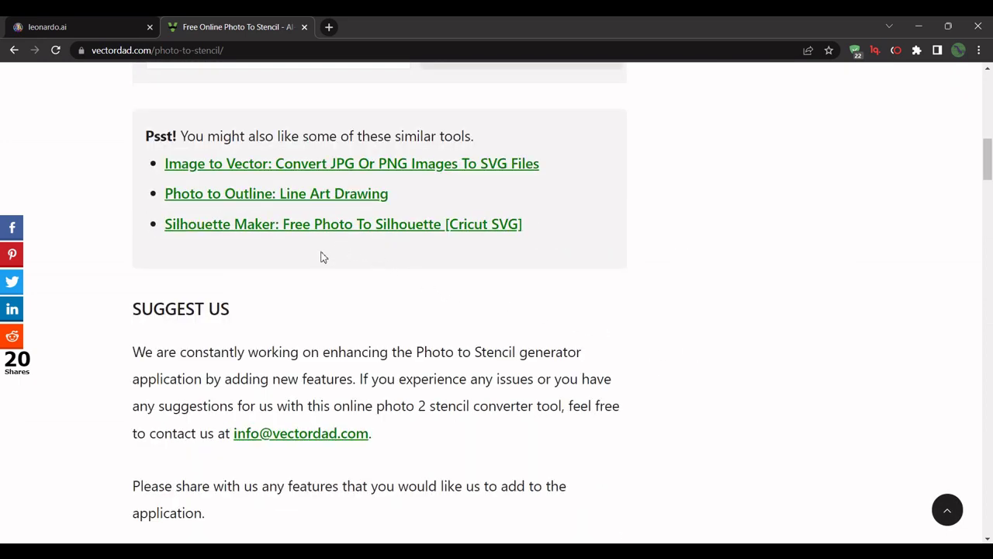
- Open the Image to Vector converter and load its colour vectorizer
left_click(248, 169)
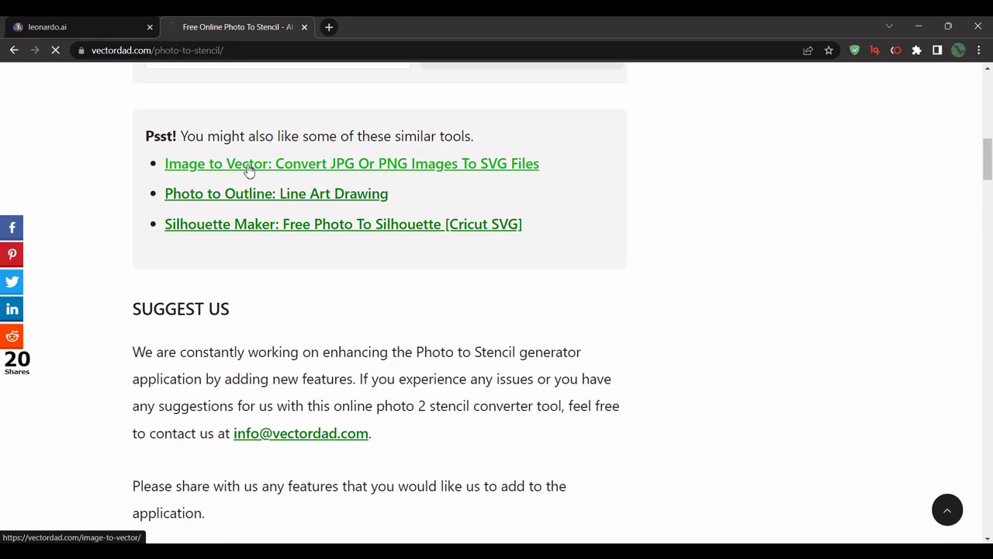
scroll(466, 251, "down", 3)
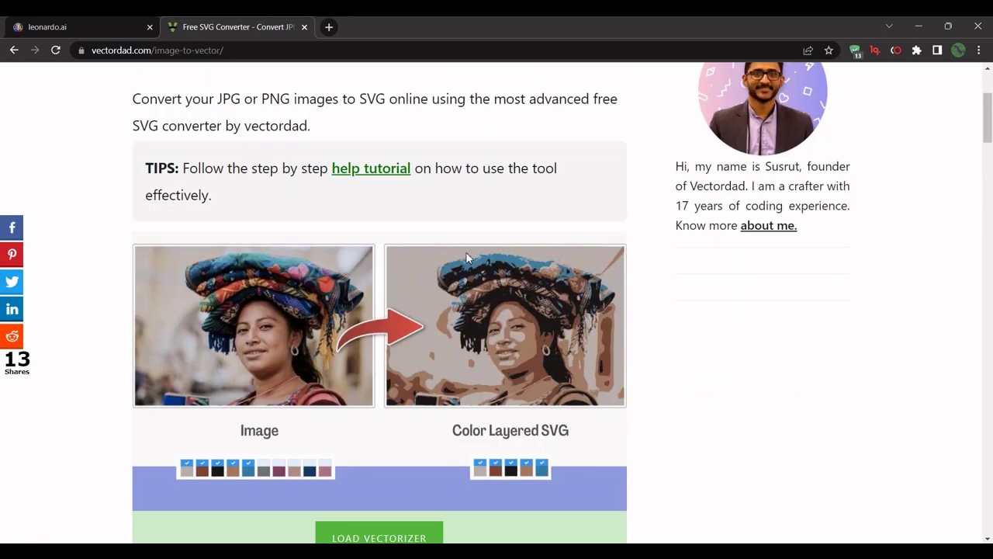
scroll(659, 311, "down", 2)
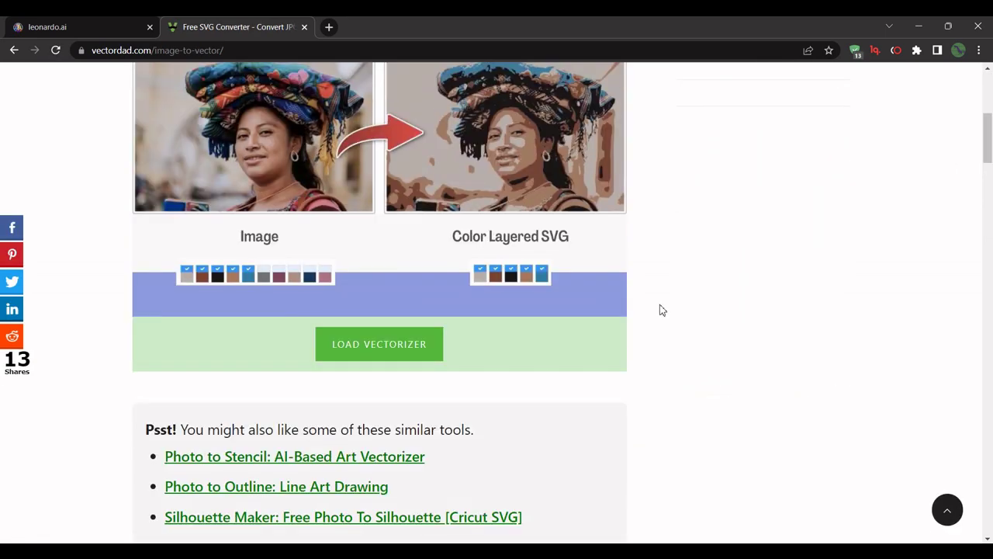
left_click(407, 347)
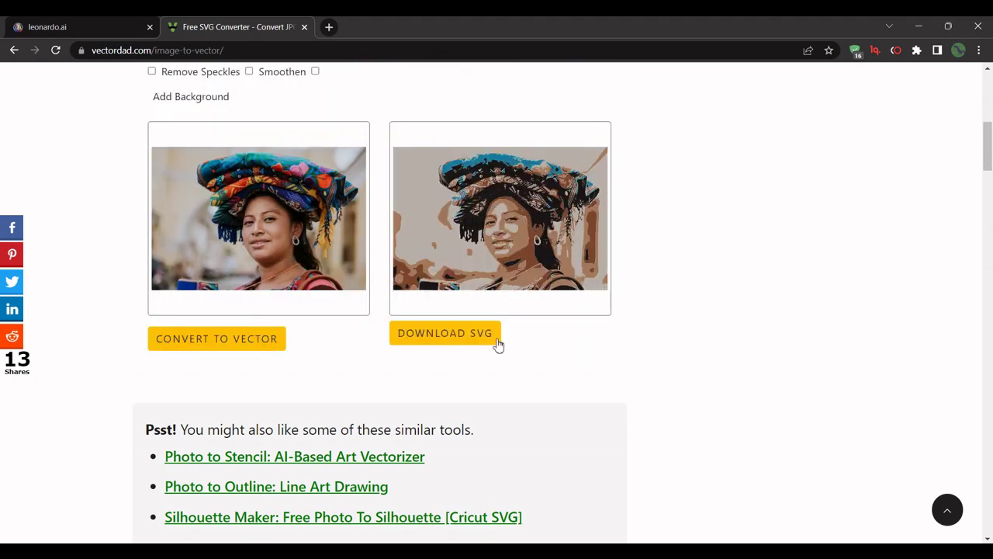
scroll(317, 351, "up", 1)
scroll(324, 348, "up", 2)
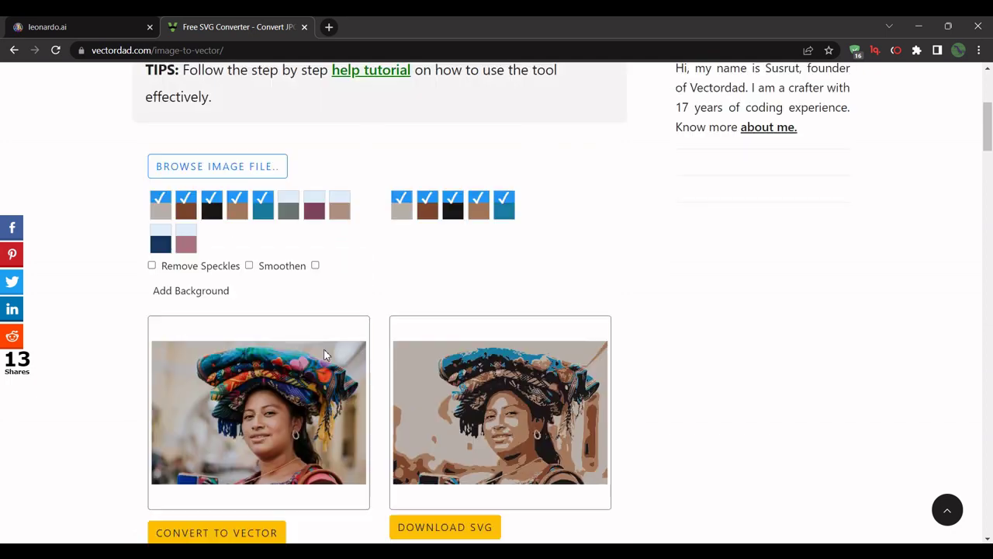
- Upload the chimp astronaut image and review the generated five-colour vector preview
left_click(230, 170)
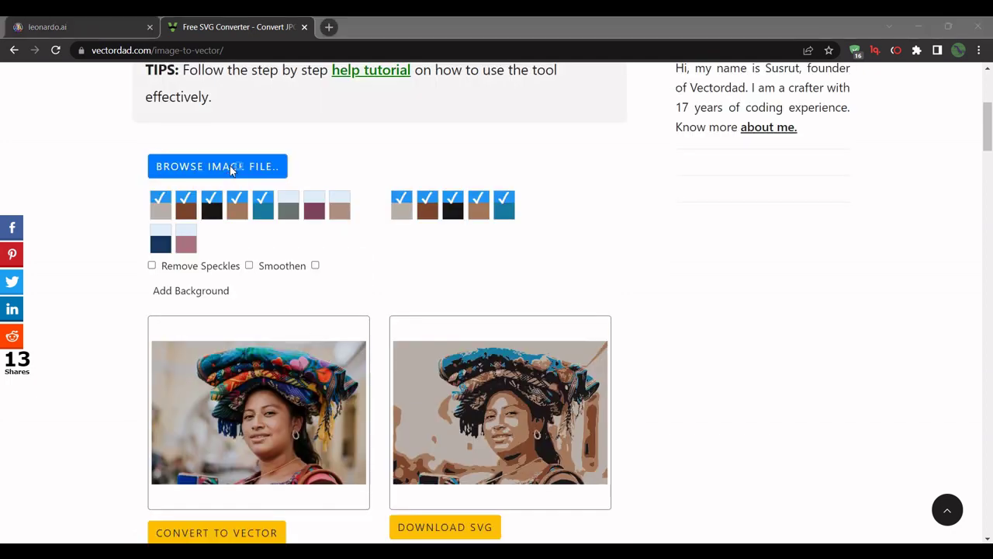
scroll(695, 404, "up", 1)
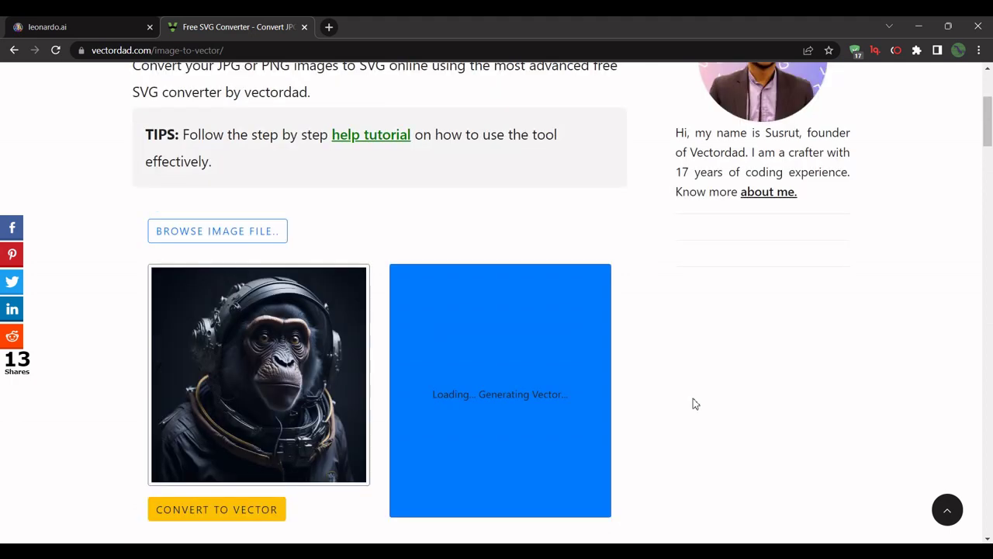
scroll(693, 399, "down", 1)
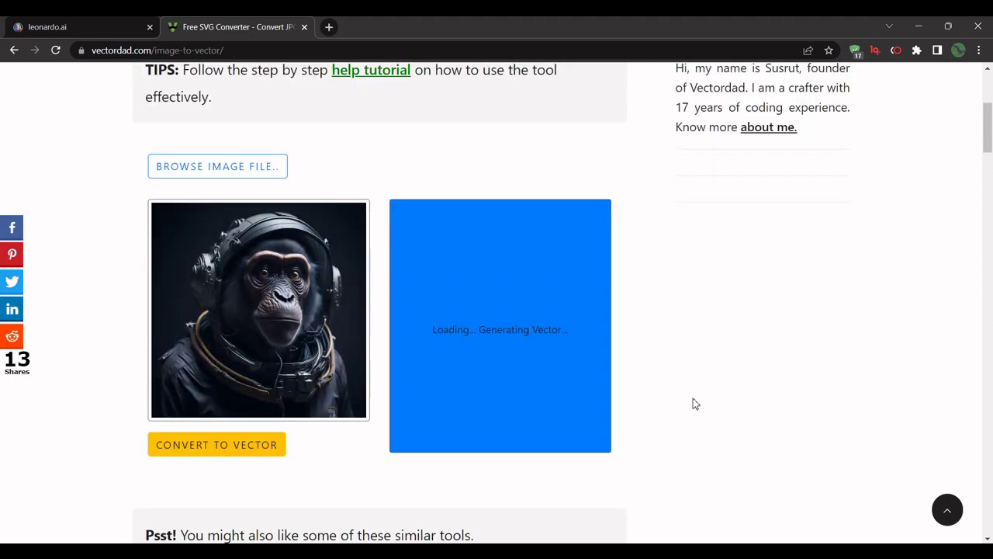
scroll(695, 403, "down", 1)
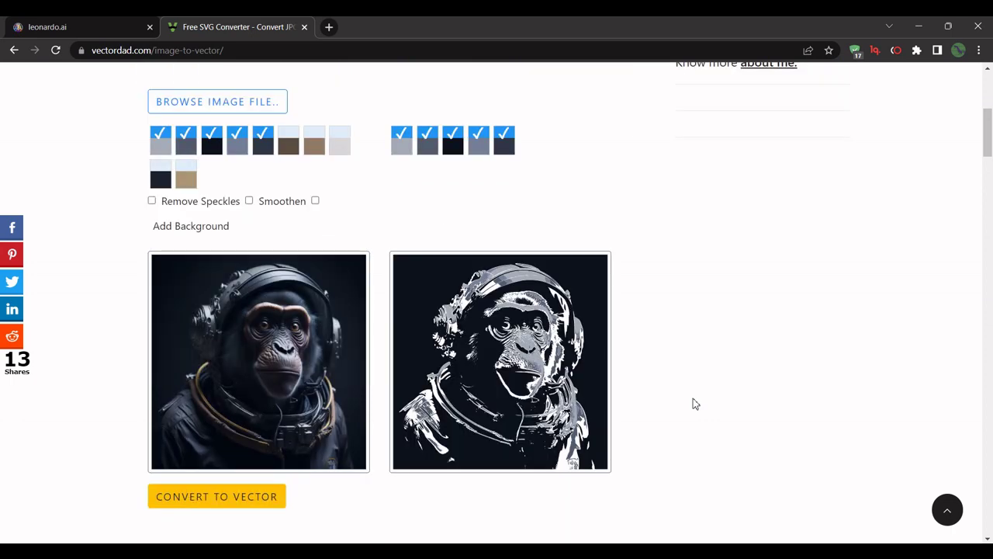
scroll(695, 403, "down", 1)
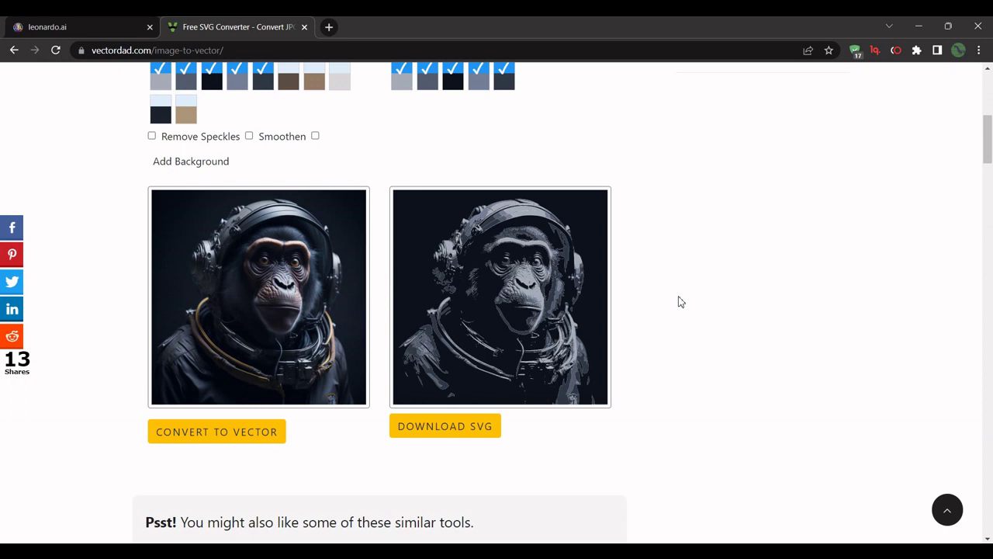
scroll(672, 368, "up", 1)
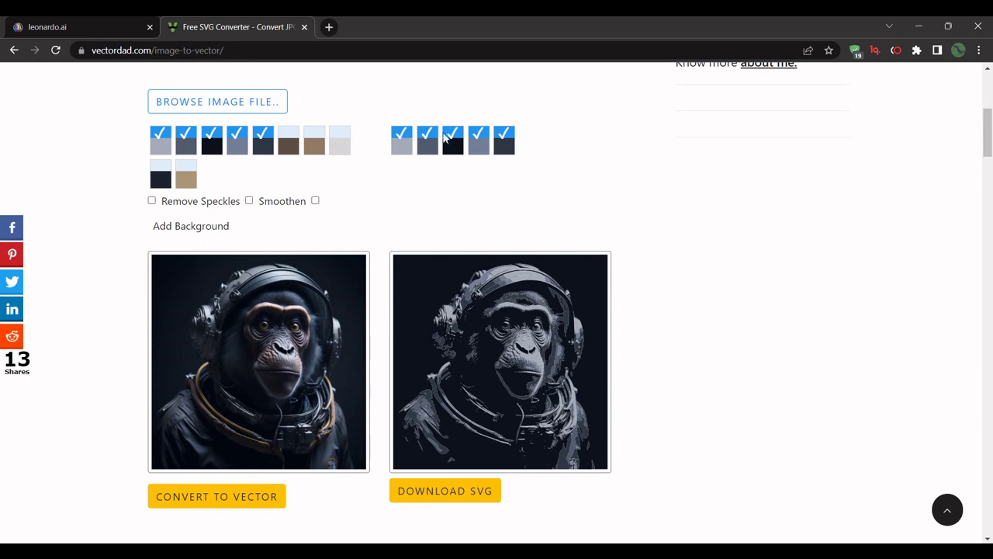
- Toggle the lightest, black, slate and fourth colours off and on to compare previews
left_click(402, 138)
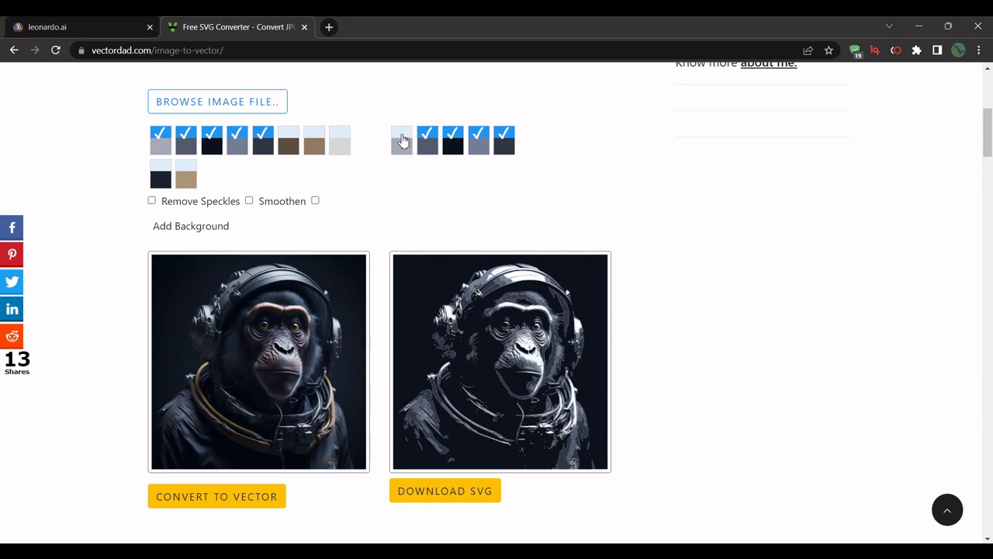
left_click(402, 138)
left_click(456, 137)
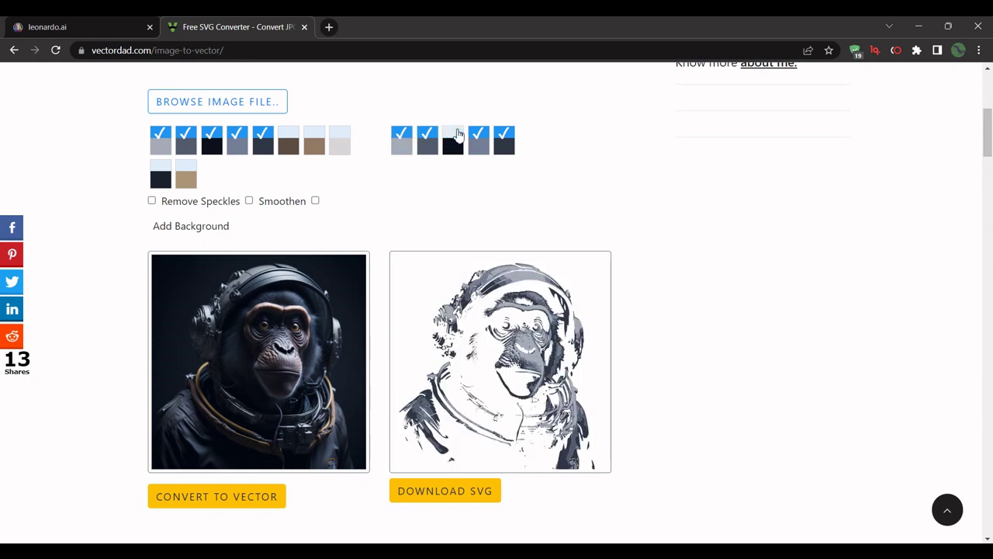
left_click(456, 137)
left_click(503, 137)
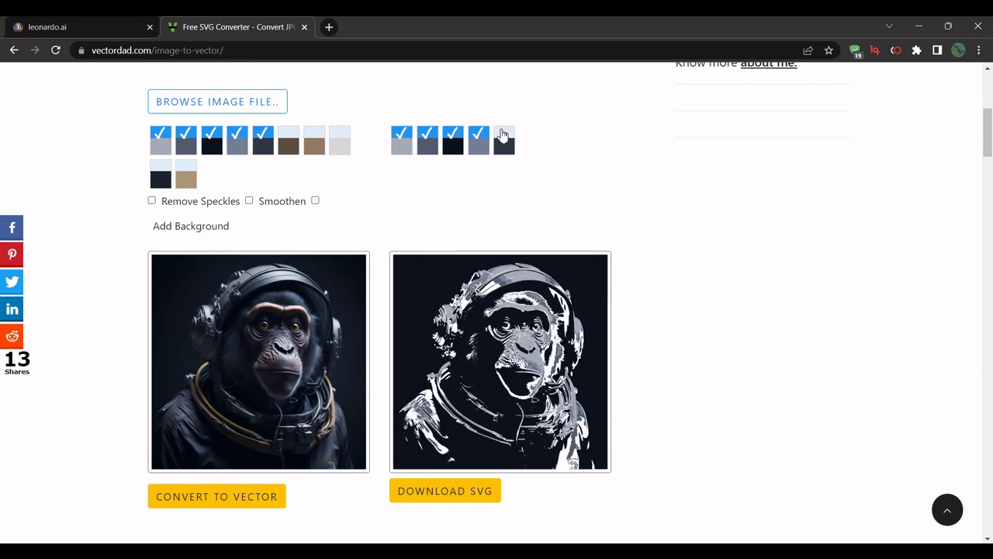
left_click(503, 136)
left_click(476, 137)
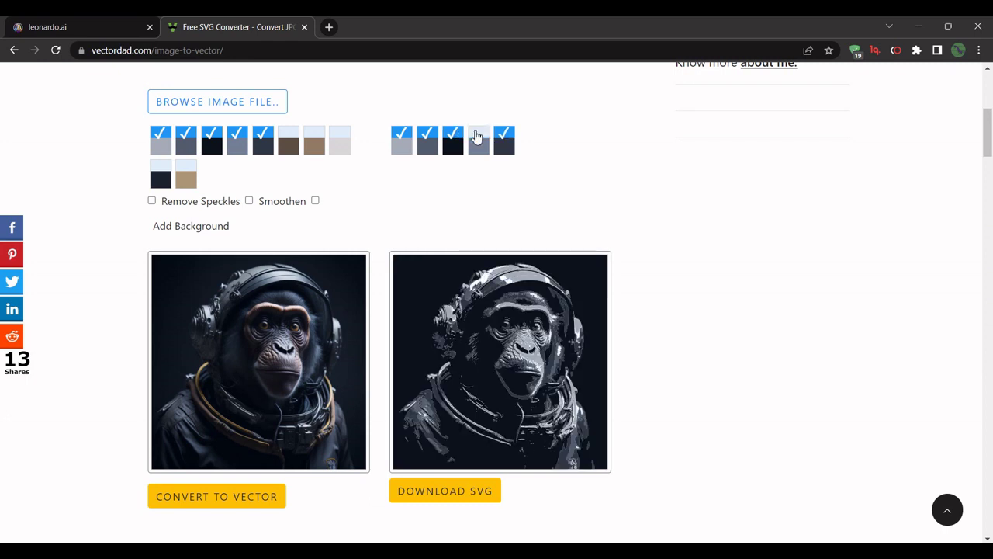
left_click(476, 137)
- Compare previews without the second, black and lightest colours, then open the fifth colour's editor
left_click(431, 138)
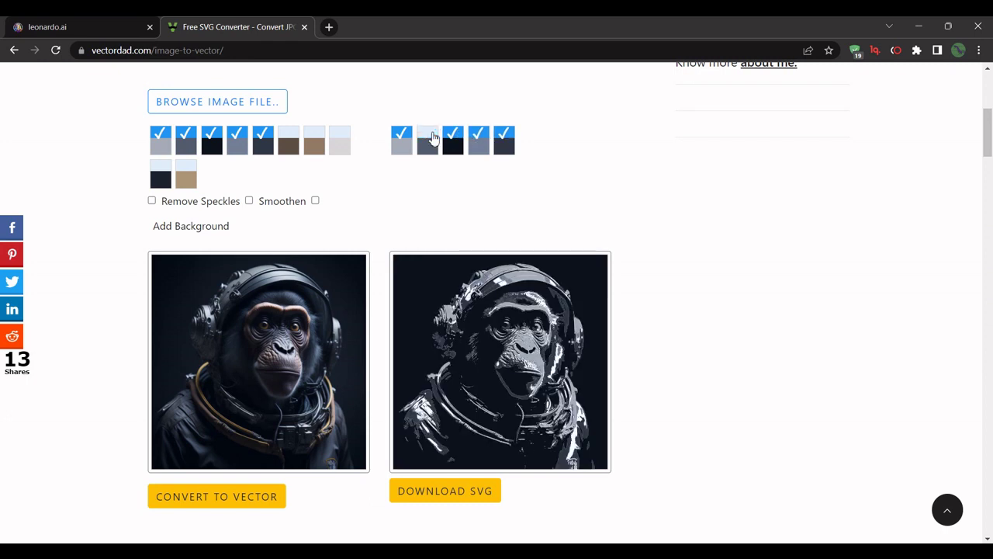
left_click(432, 138)
left_click(454, 139)
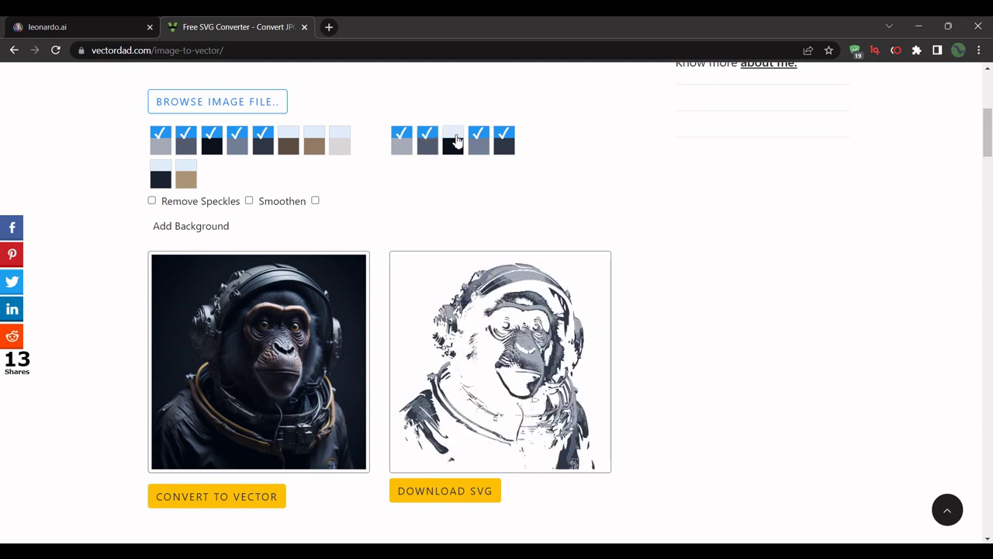
left_click(457, 140)
left_click(401, 136)
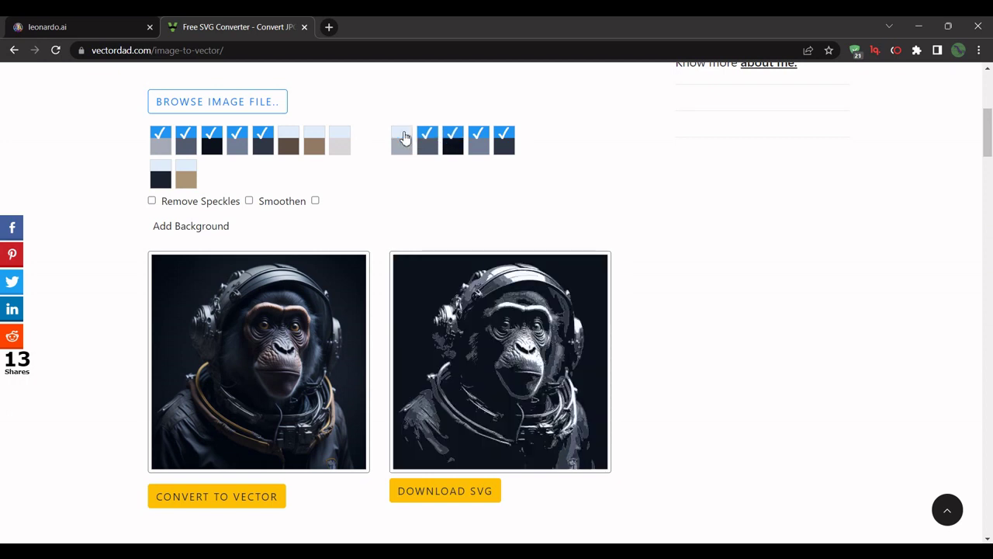
left_click(402, 137)
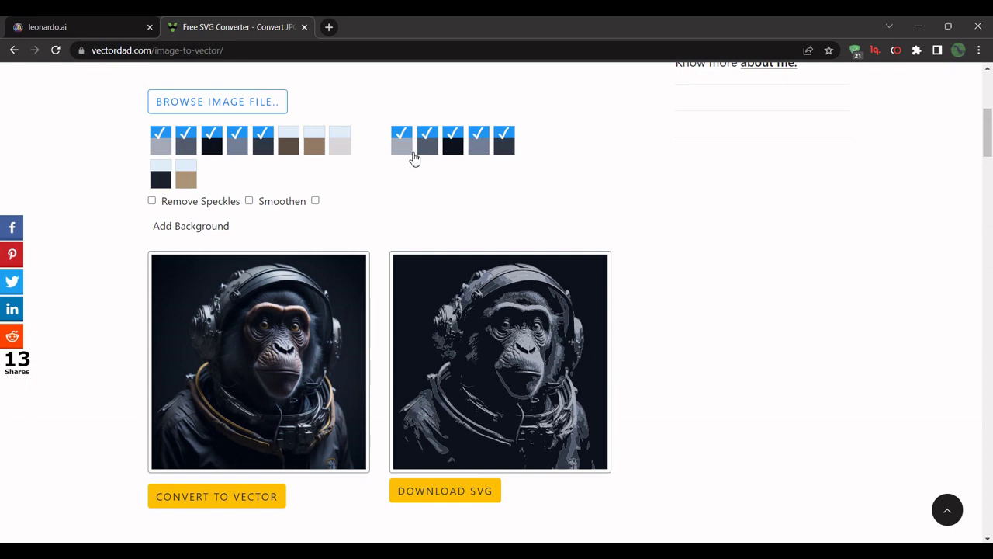
left_click(502, 149)
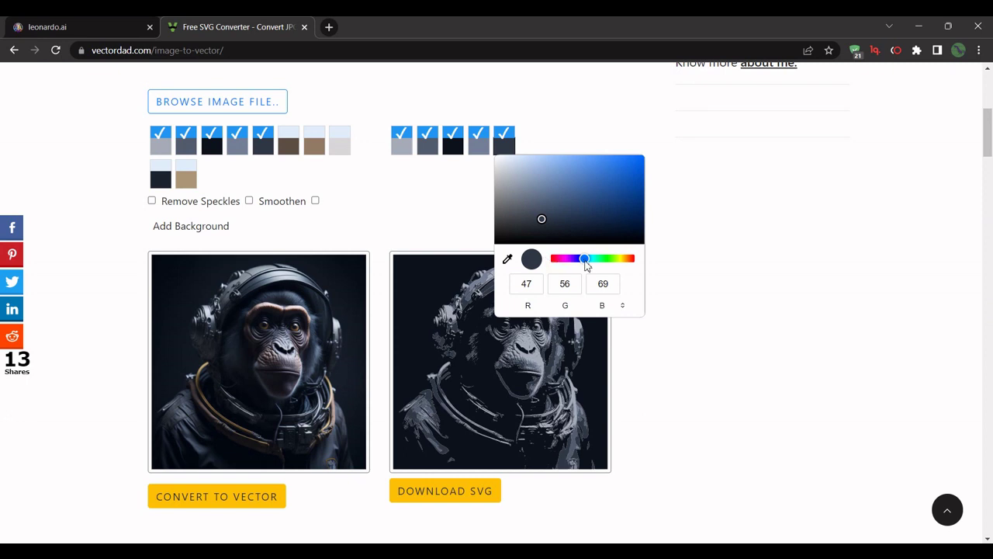
- Change the fifth colour to bright saturated red, then toggle the black background off and on
left_click_drag(584, 259, 550, 260)
left_click(562, 176)
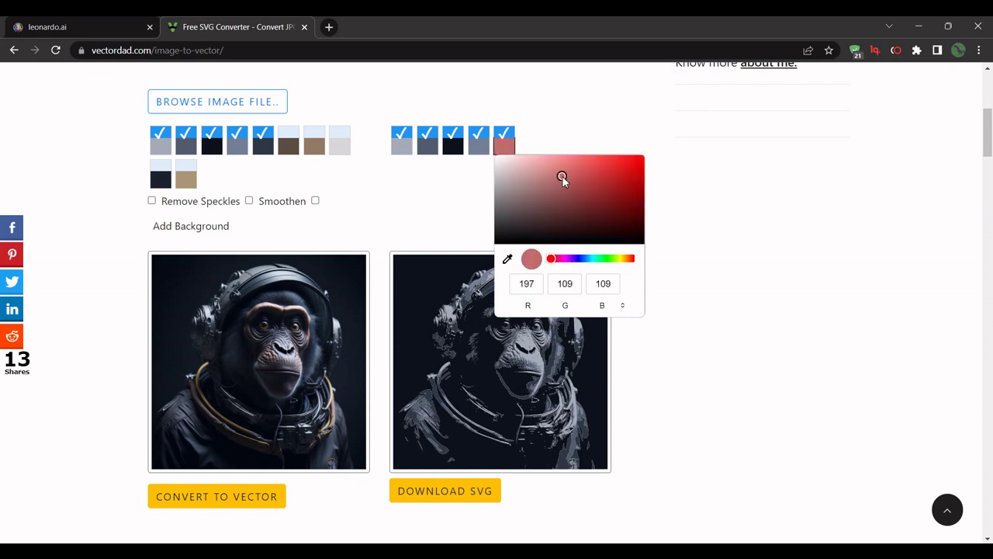
left_click(600, 173)
left_click(618, 169)
left_click(684, 187)
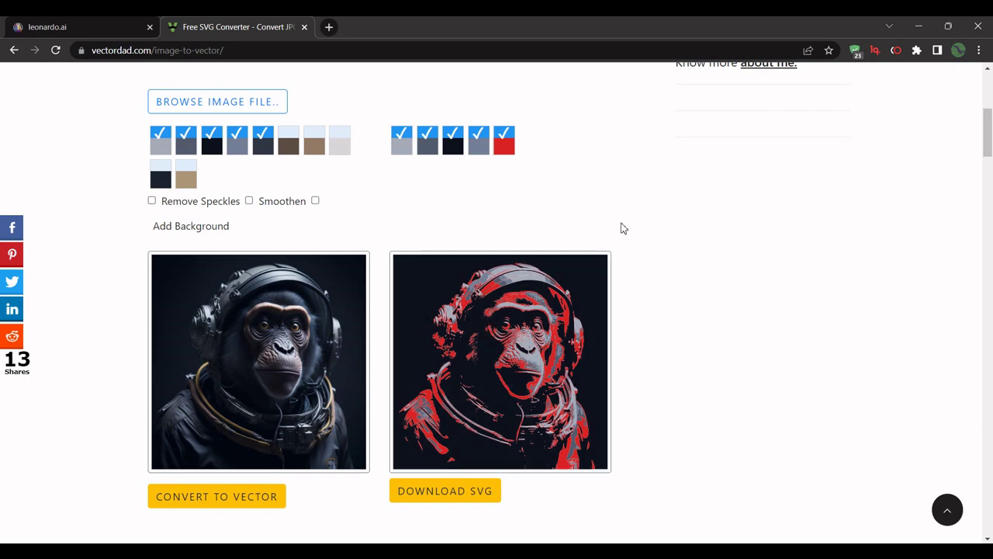
left_click(454, 136)
left_click(455, 136)
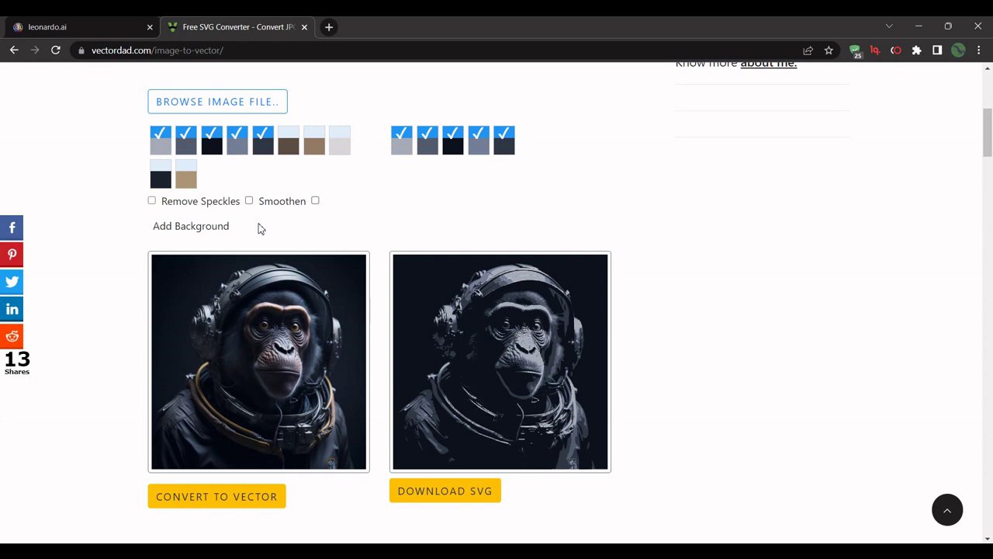
- Enable Remove Speckles and Smoothen so the chimp vector regenerates cleaner with rounded corners
key("space")
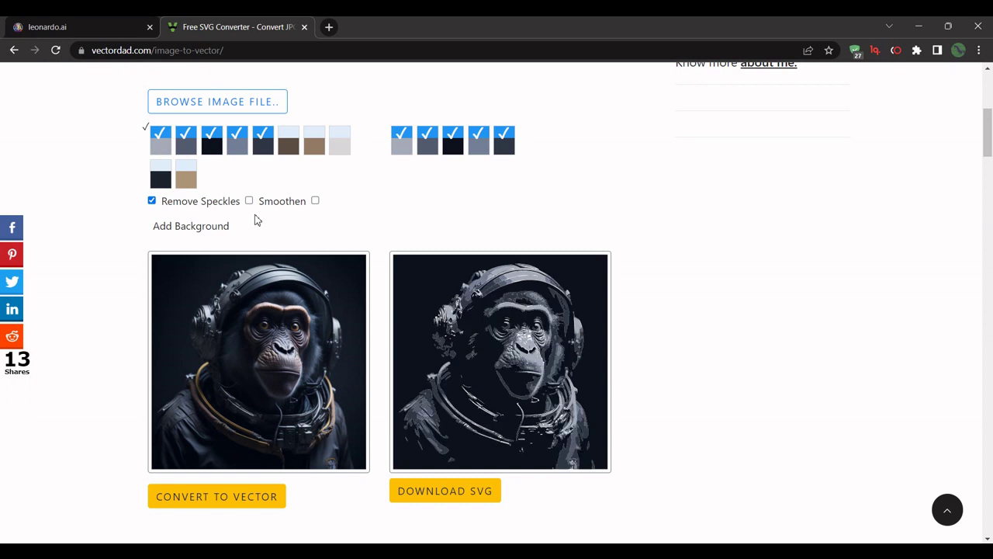
left_click(249, 200)
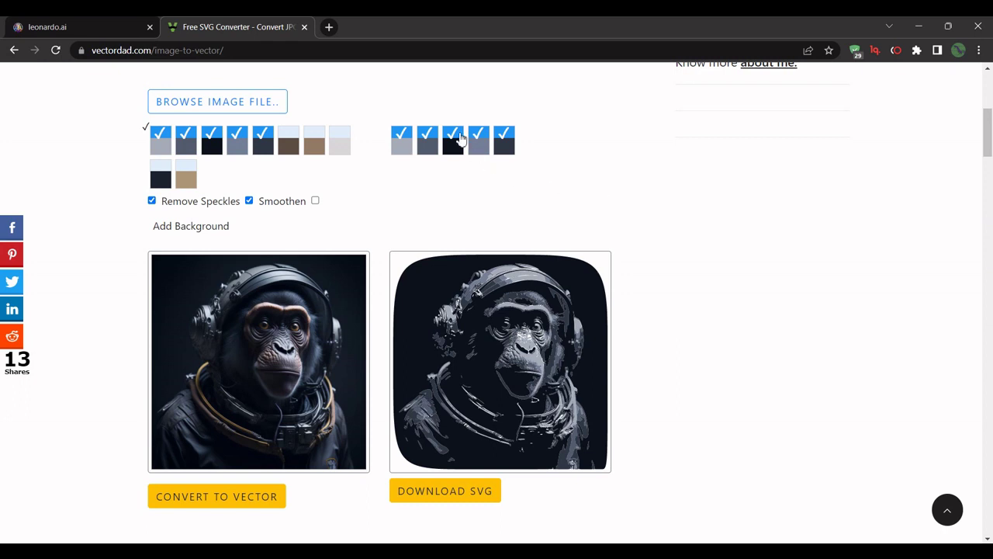
scroll(644, 277, "down", 1)
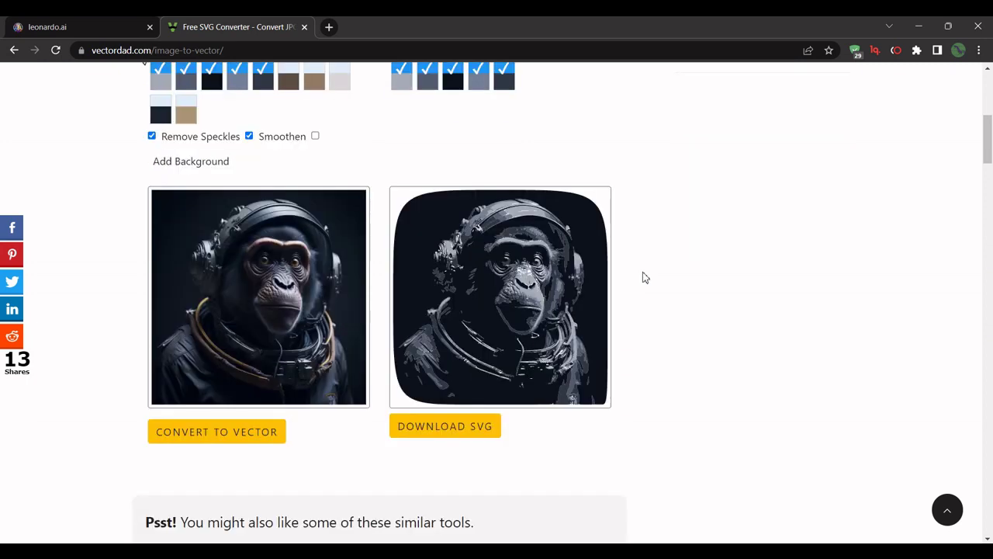
scroll(644, 277, "up", 1)
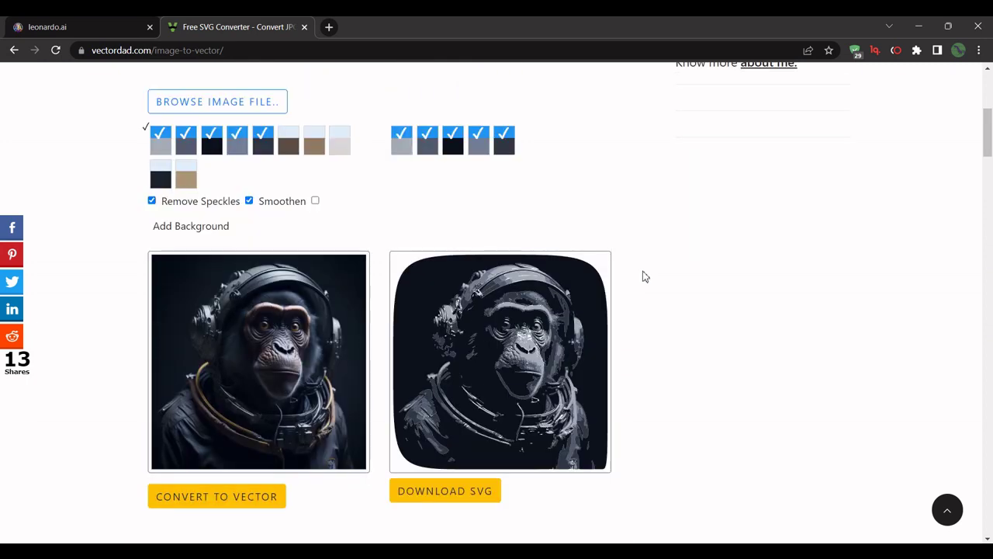
- Recolour the fifth output swatch to bright purple
left_click(503, 150)
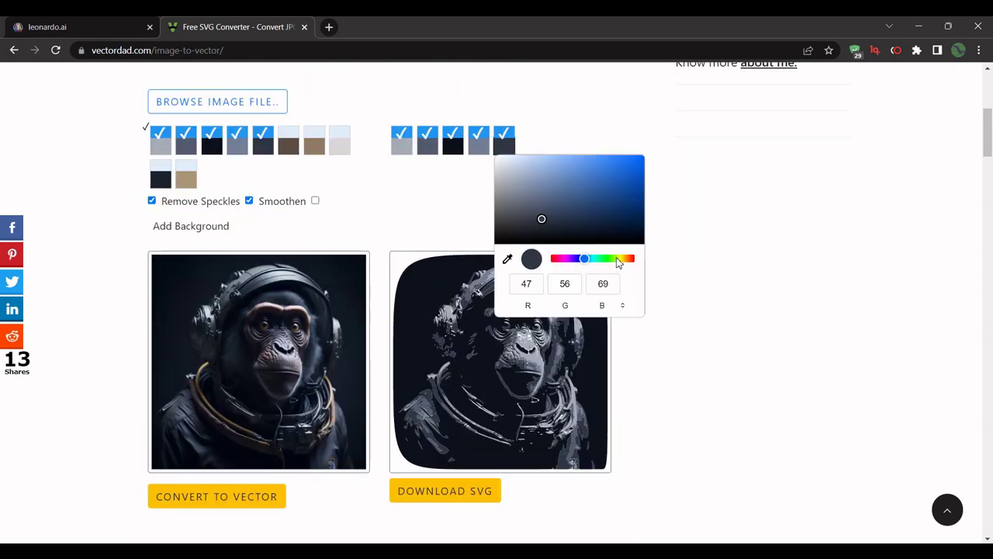
left_click_drag(584, 259, 570, 260)
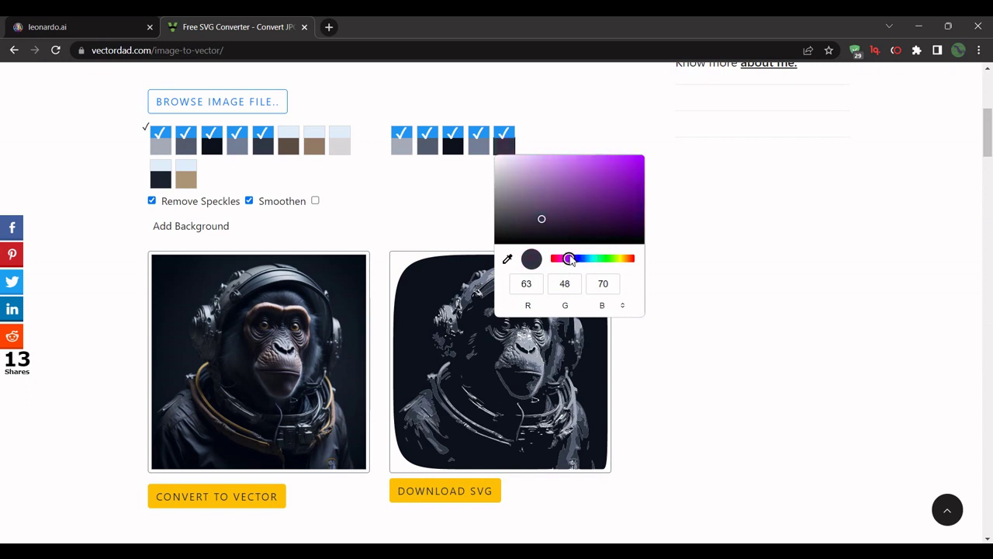
left_click_drag(619, 172, 632, 166)
left_click(713, 207)
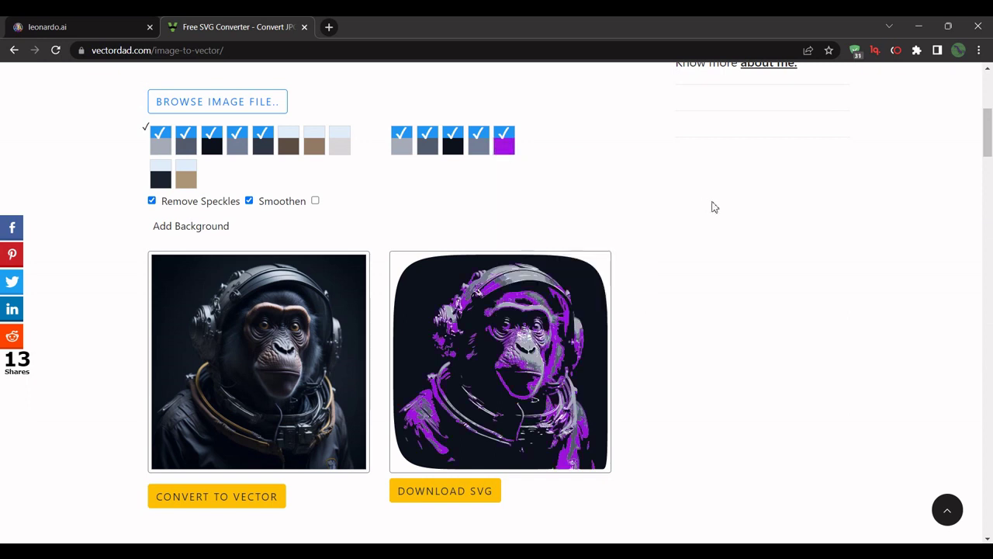
- Recolour the fourth output swatch to bright pink
left_click(478, 148)
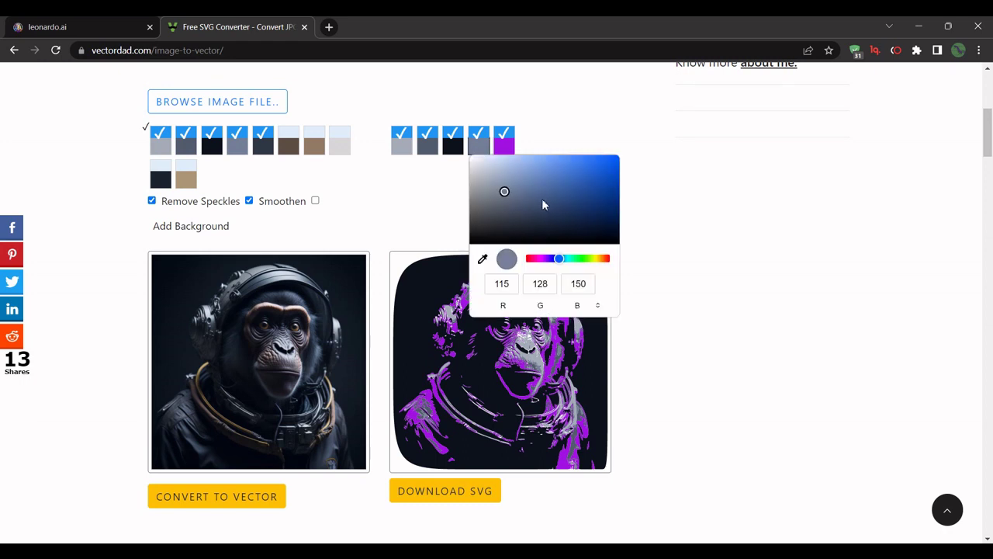
left_click(539, 260)
left_click(569, 163)
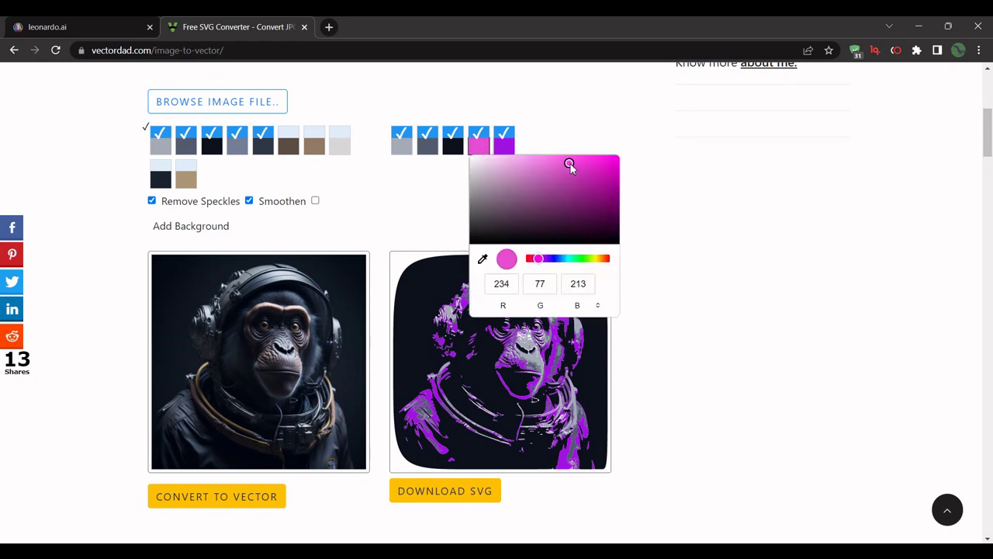
left_click(654, 187)
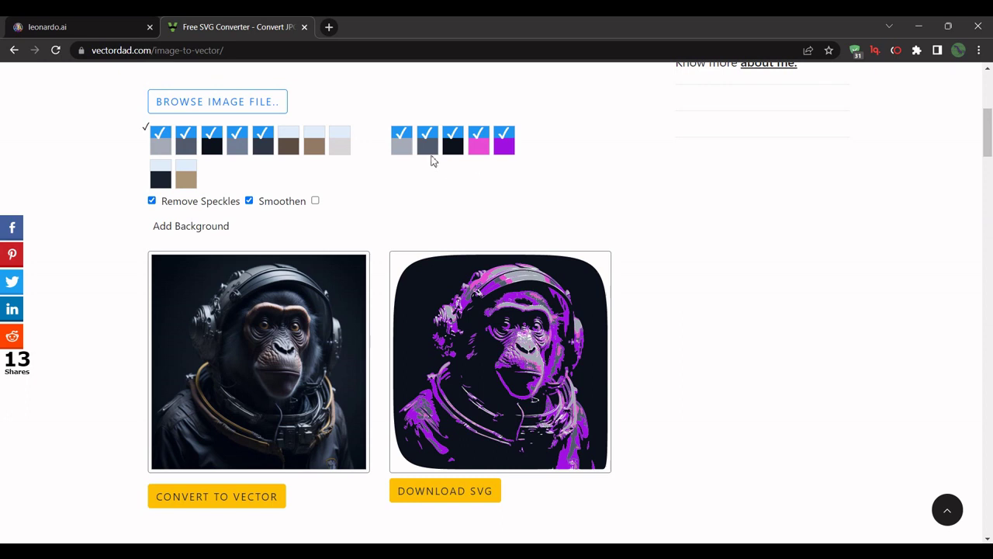
- Recolour the second swatch to bright blue, then toggle the black background off and on
left_click(428, 147)
left_click_drag(512, 259, 513, 259)
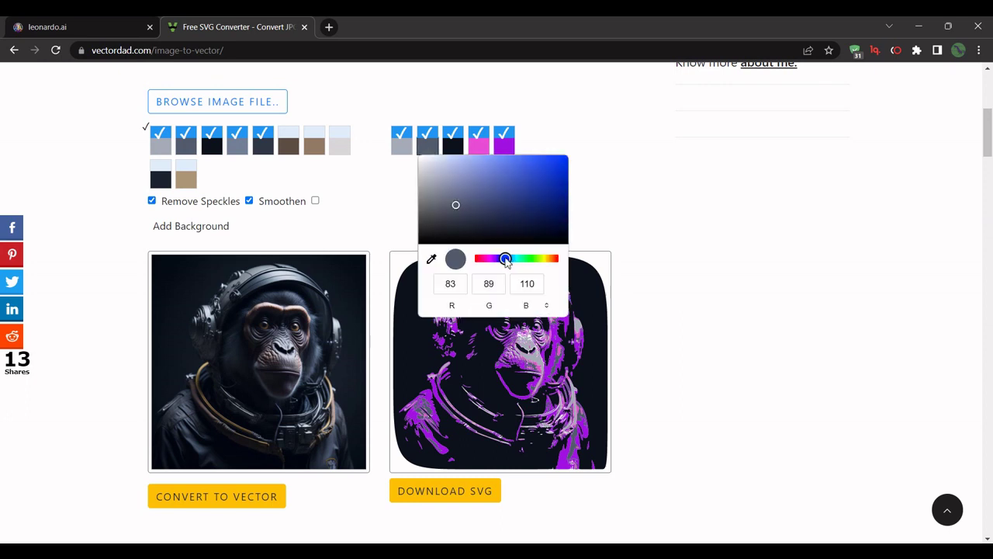
left_click(550, 166)
left_click(656, 176)
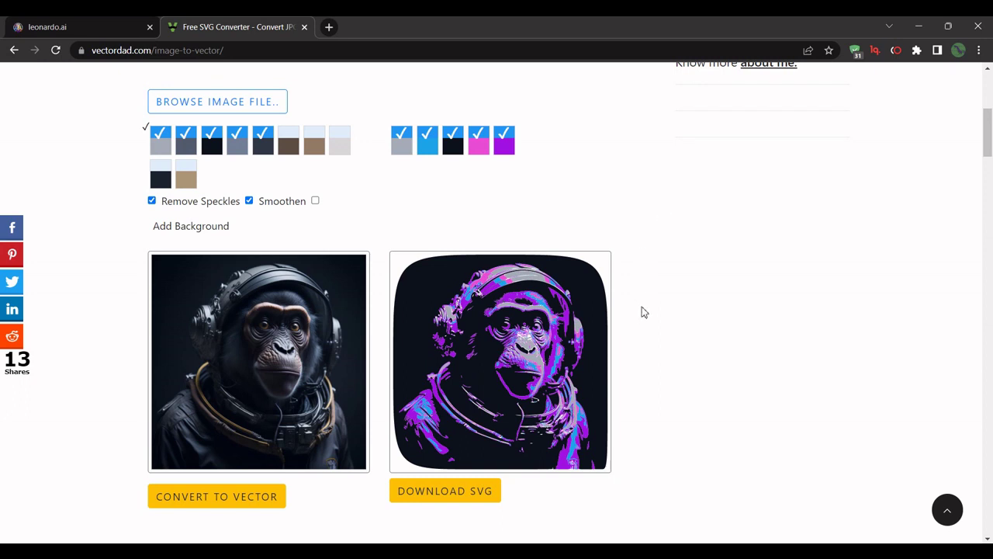
left_click(454, 136)
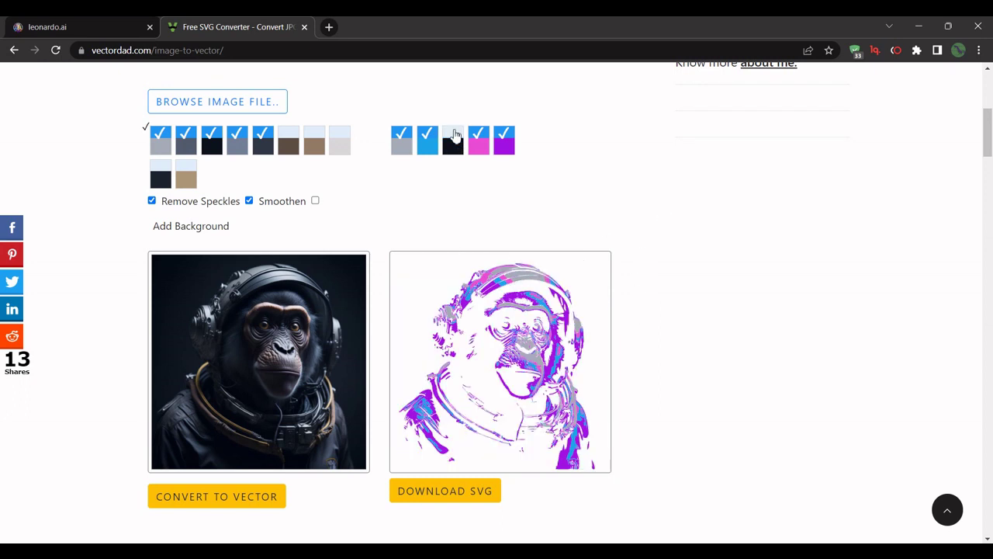
left_click(455, 136)
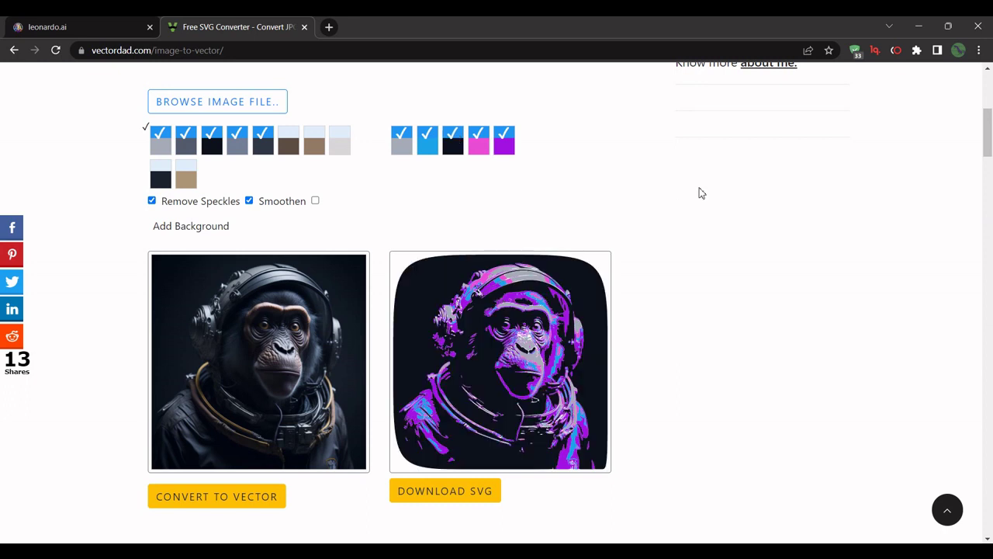
- Change the grey output colour to white
left_click(400, 148)
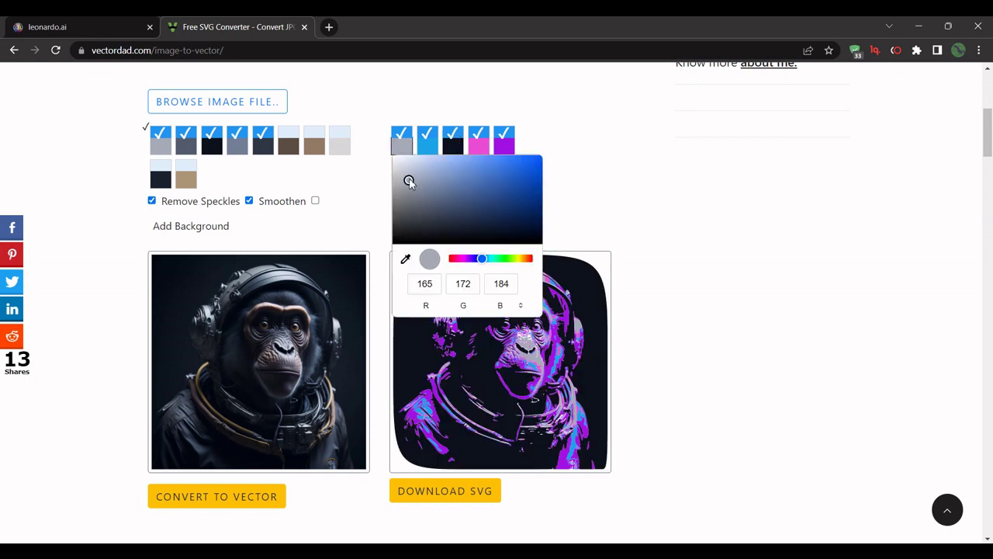
left_click_drag(409, 180, 393, 156)
left_click(629, 211)
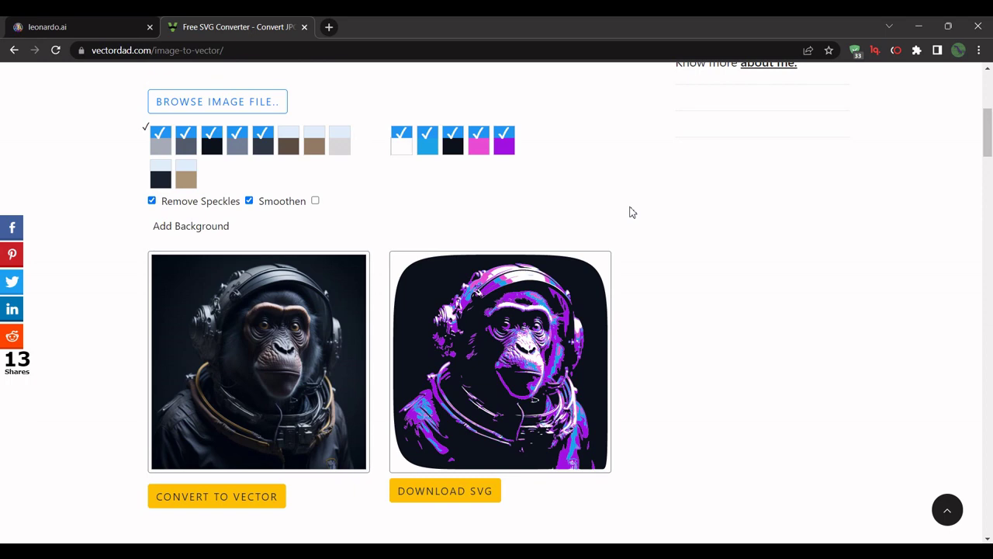
- Uncheck the black swatch and download the vector as imagetovector.svg
scroll(630, 211, "down", 1)
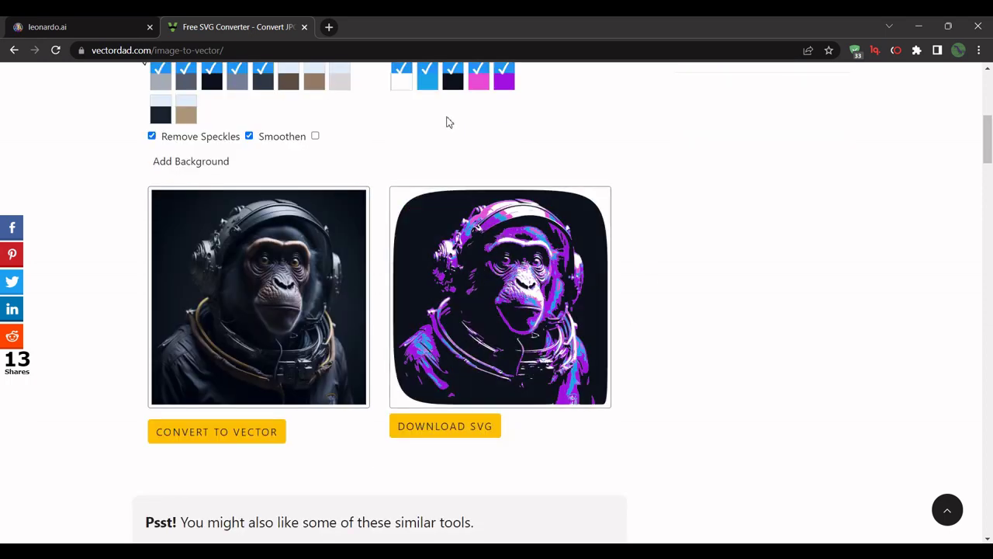
left_click(452, 67)
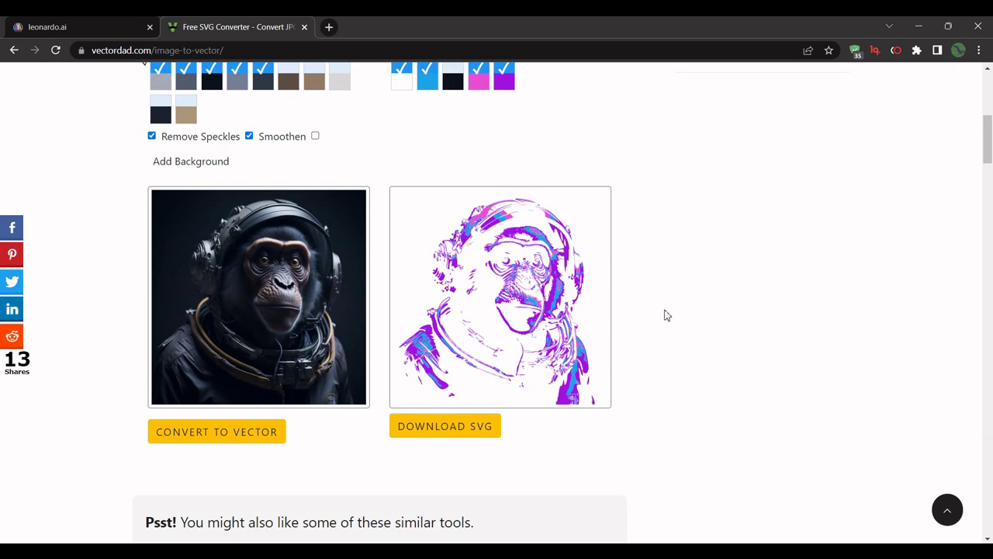
left_click(468, 431)
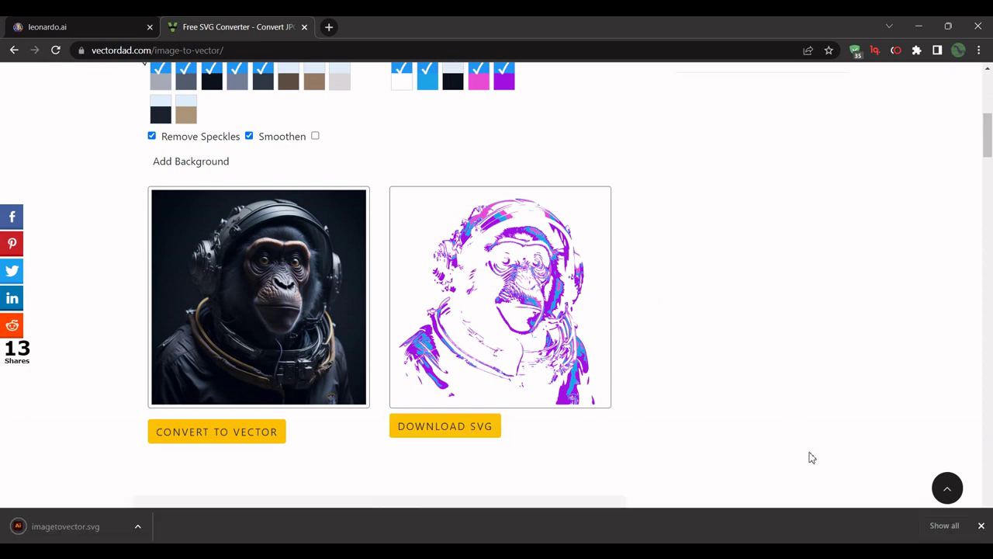
left_click(980, 526)
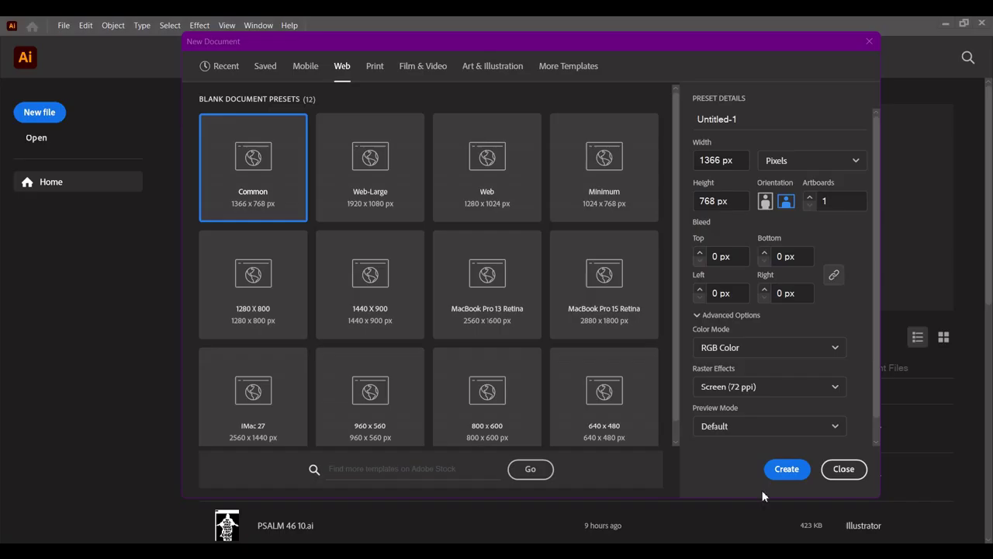
- Create a 4500 × 5400 px document with High (300 ppi) raster effects
left_click(742, 159)
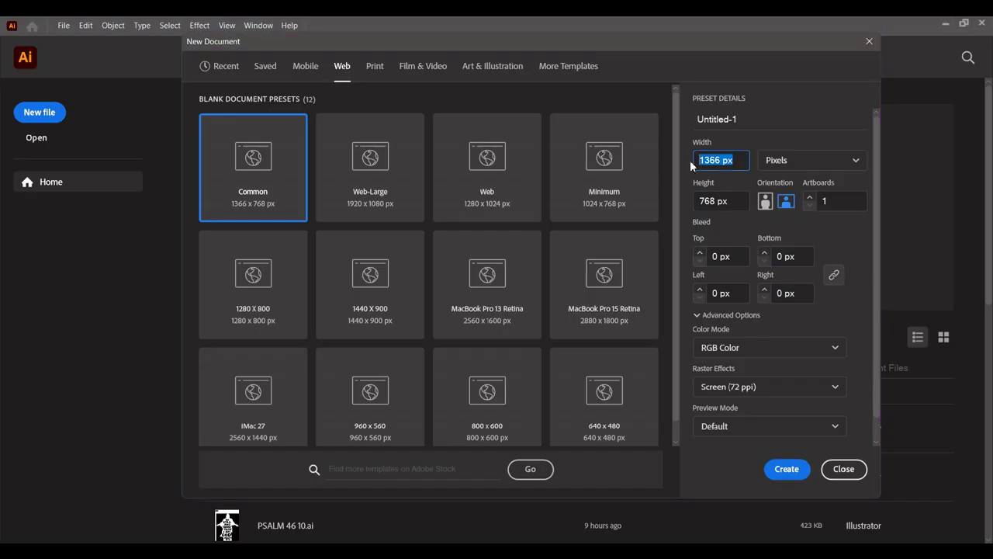
type("4500")
left_click(732, 201)
type("54")
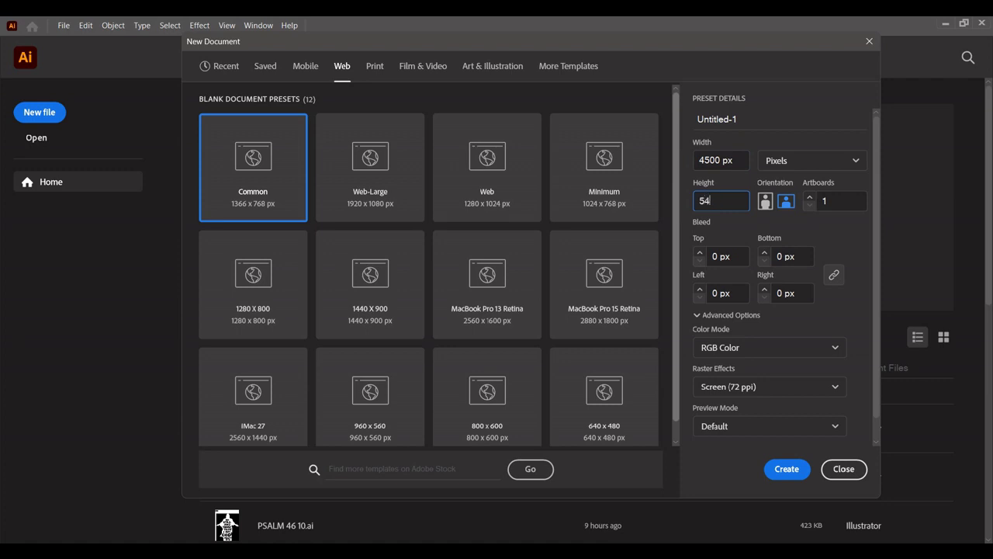
type("00")
left_click(754, 387)
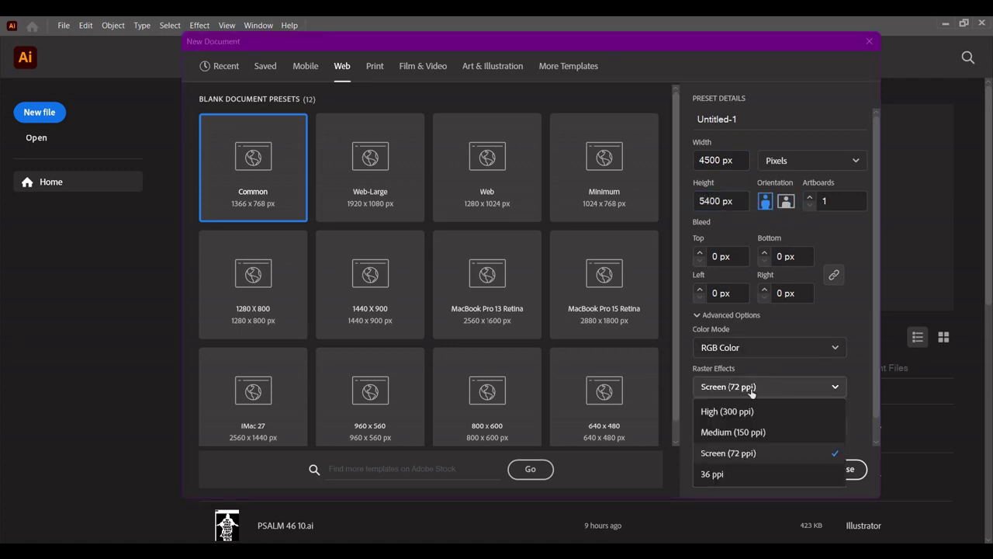
left_click(739, 411)
left_click(784, 471)
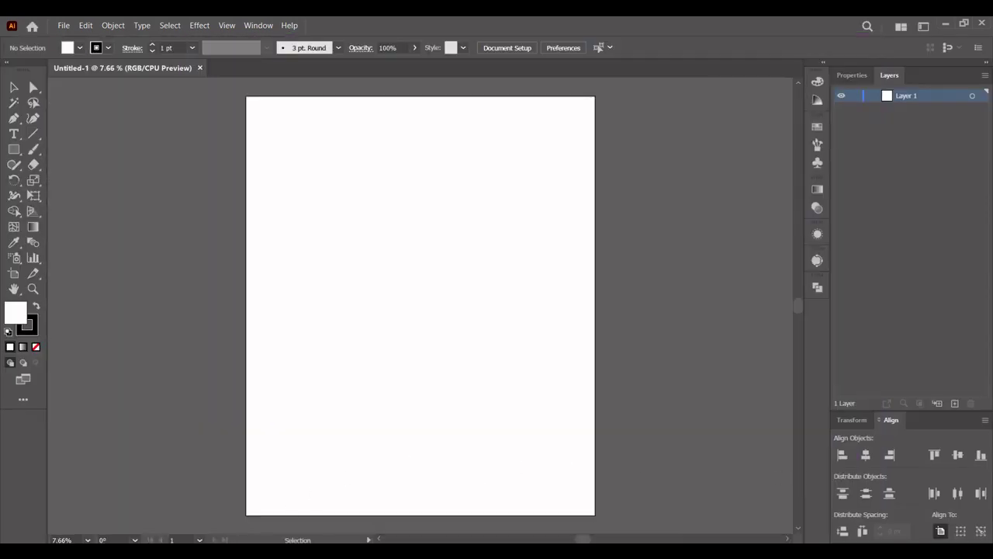
- Open the downloaded imagetovector.svg in Illustrator
key("alt+Tab")
double_click(177, 229)
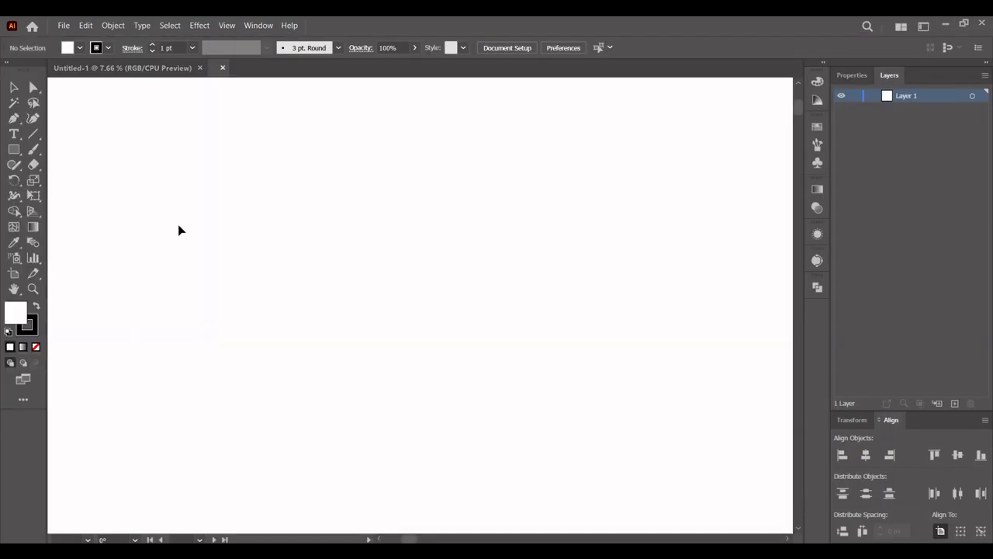
scroll(516, 287, "down", 1)
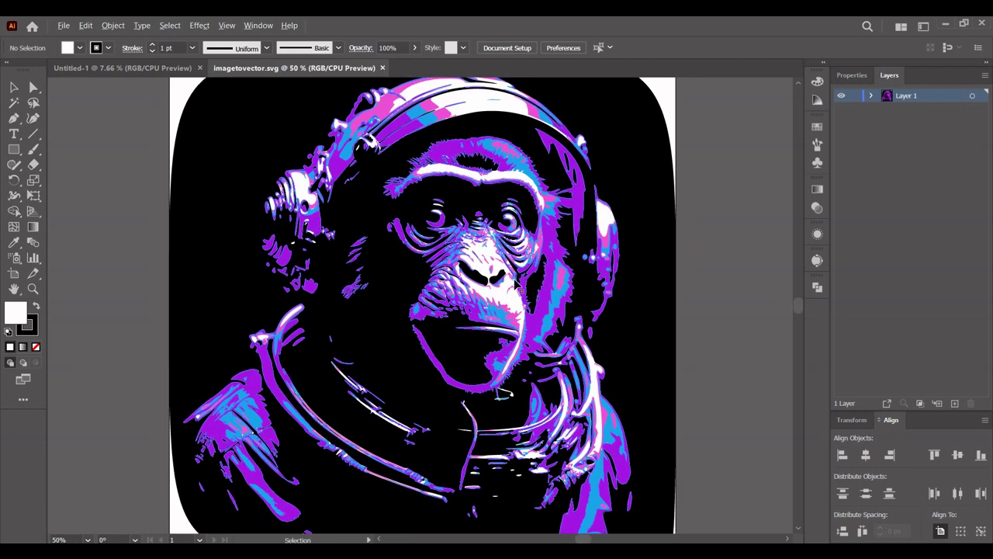
scroll(516, 287, "down", 1)
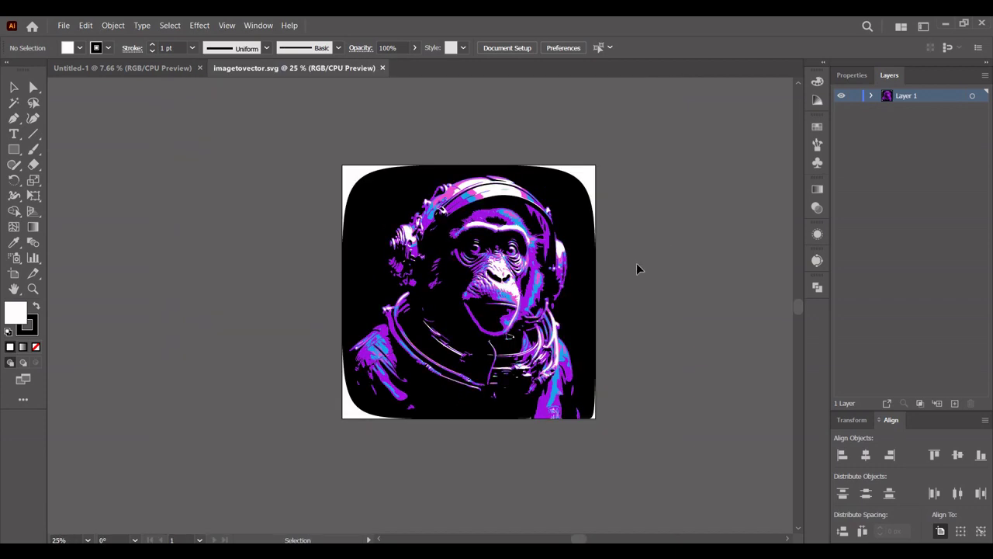
- Expand Layer 1 and delete the black compound path, keeping purple, pink, blue and white
left_click(871, 96)
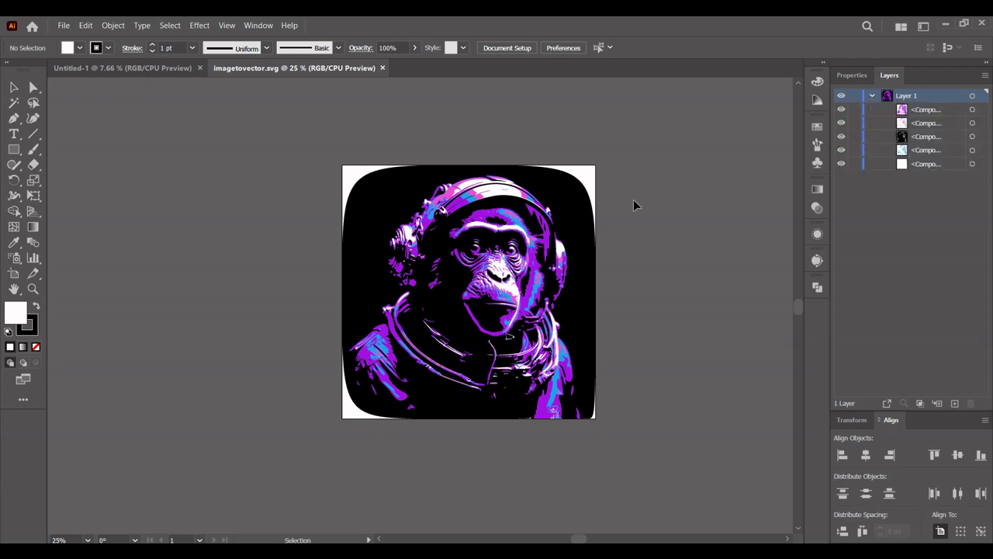
left_click(578, 211)
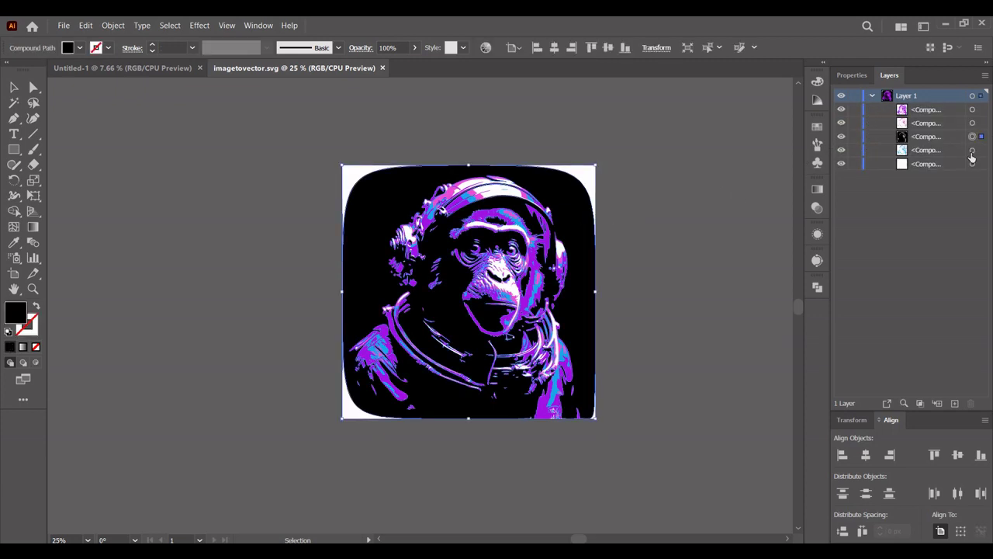
left_click(973, 164)
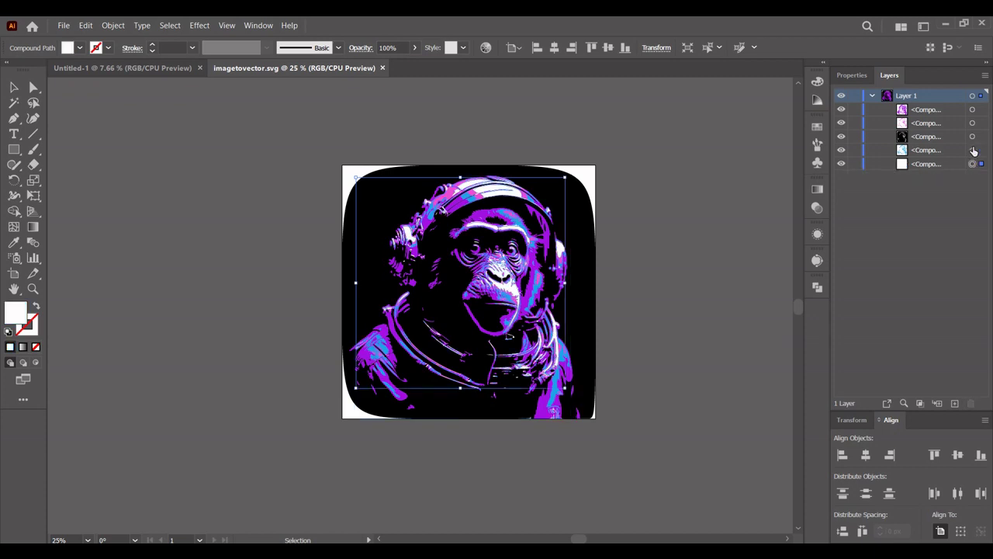
left_click(973, 122)
left_click(972, 109)
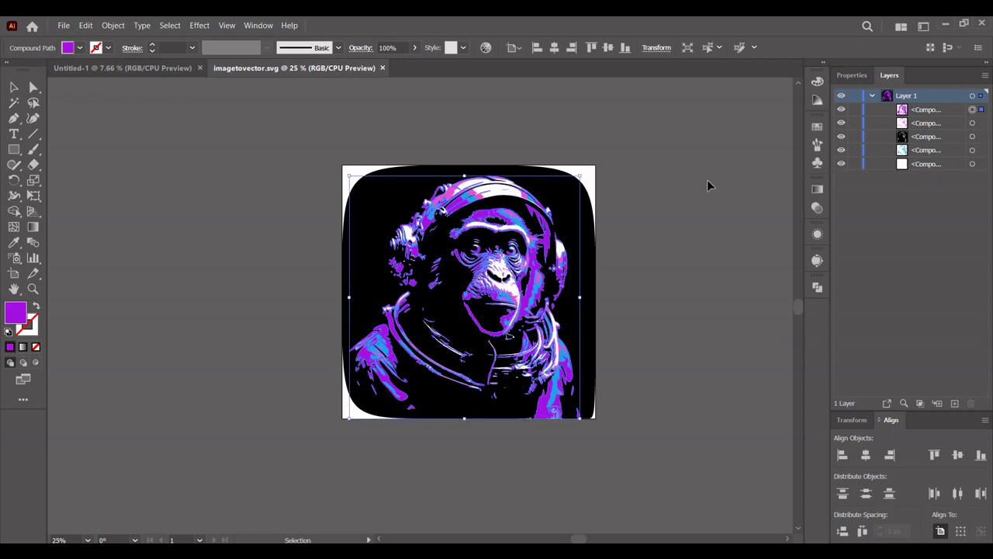
left_click(721, 235)
left_click(973, 136)
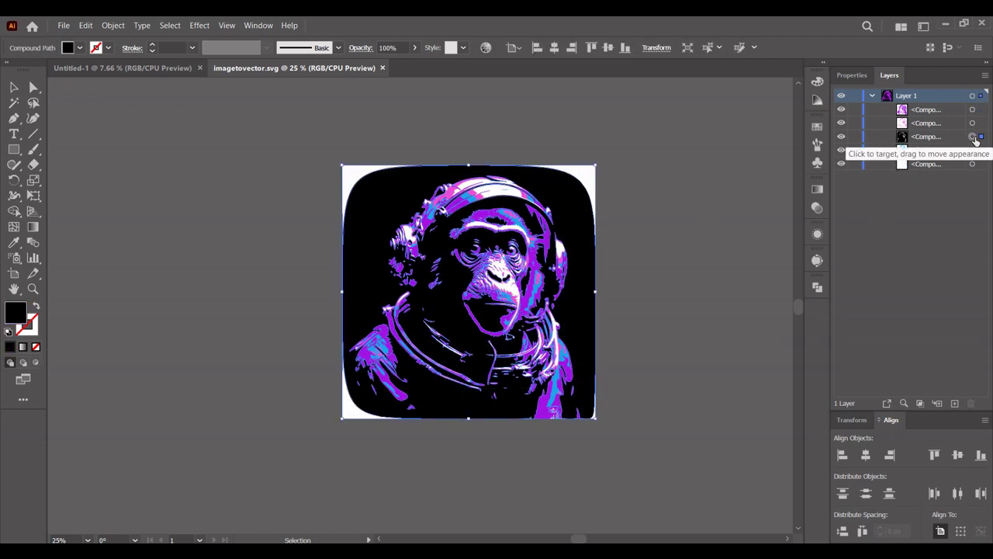
key("Delete")
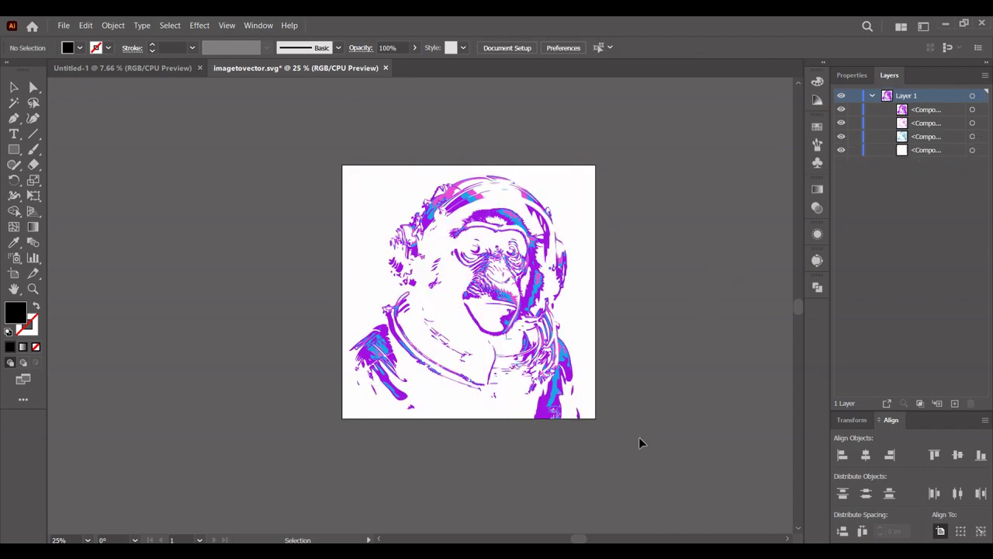
- Select all the remaining chimp shapes and copy them
left_click_drag(636, 453, 275, 190)
left_click_drag(512, 263, 225, 221)
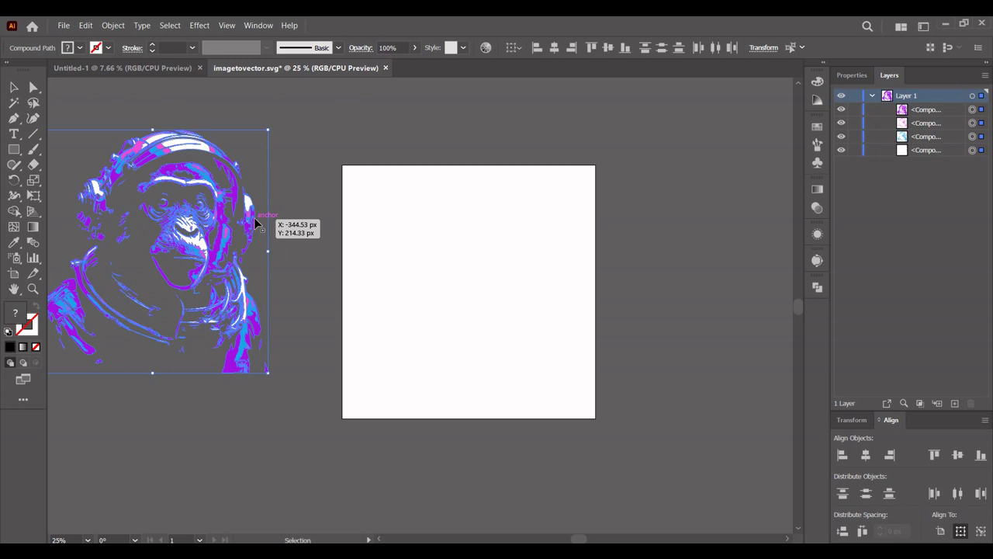
left_click(86, 27)
left_click(104, 86)
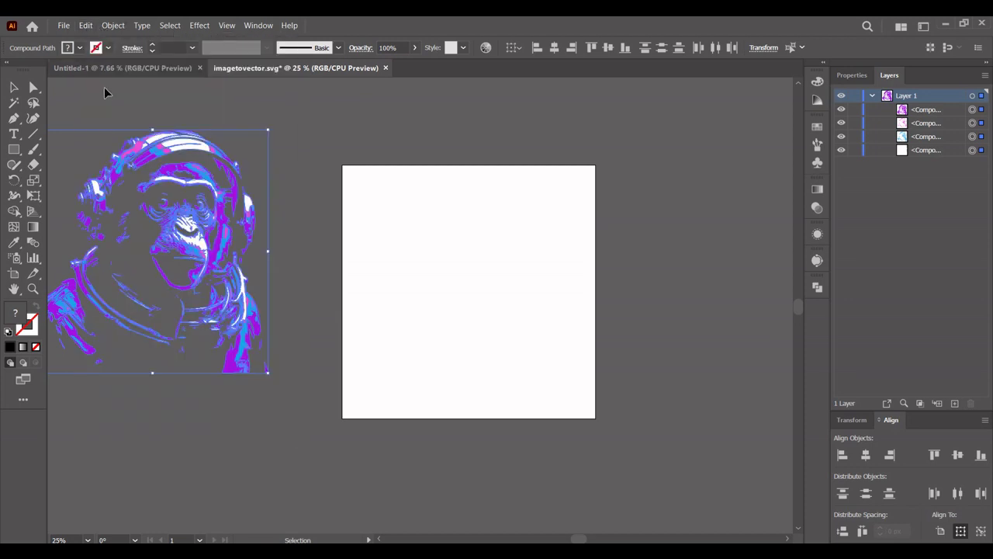
- Paste the chimp artwork in front in the Untitled-1 document
left_click(110, 66)
left_click(65, 26)
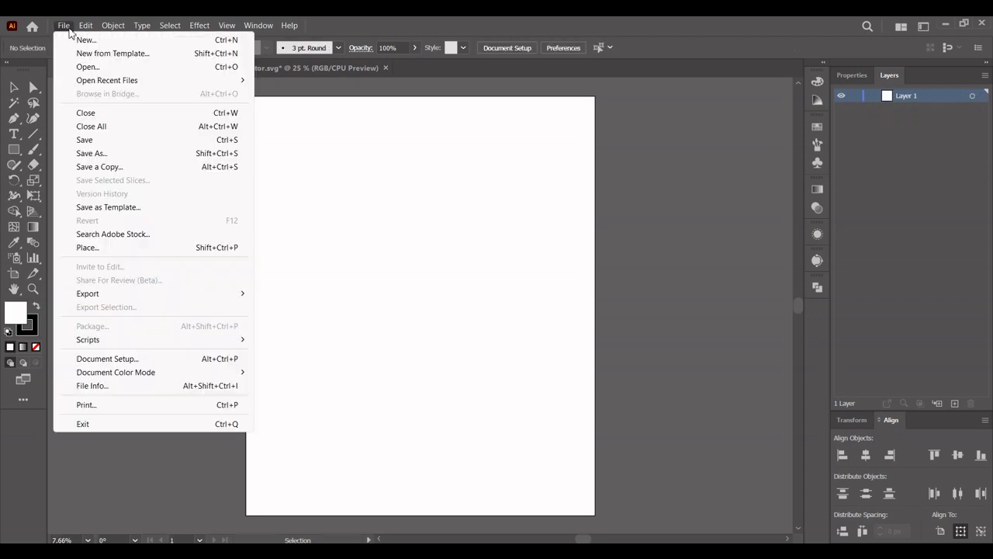
mouse_move(83, 28)
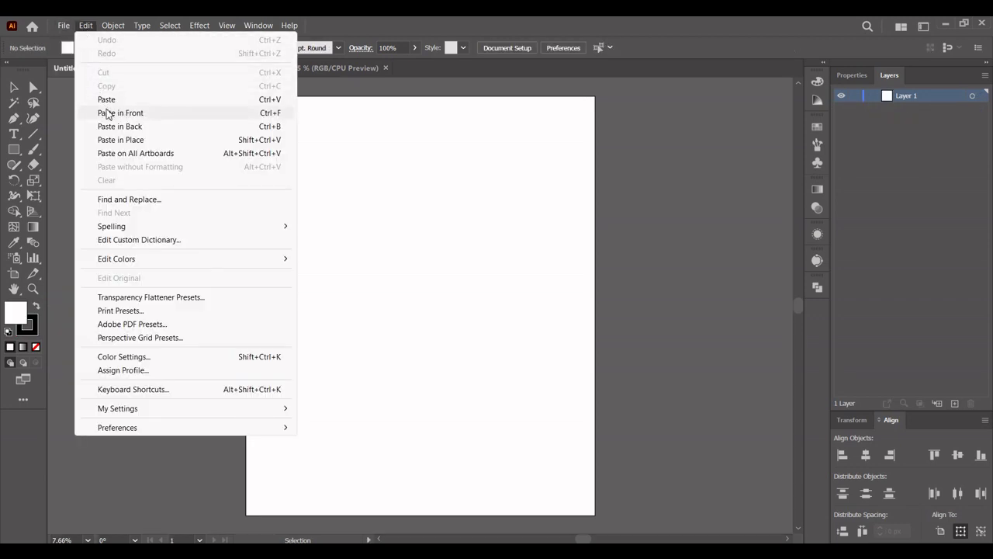
left_click(106, 113)
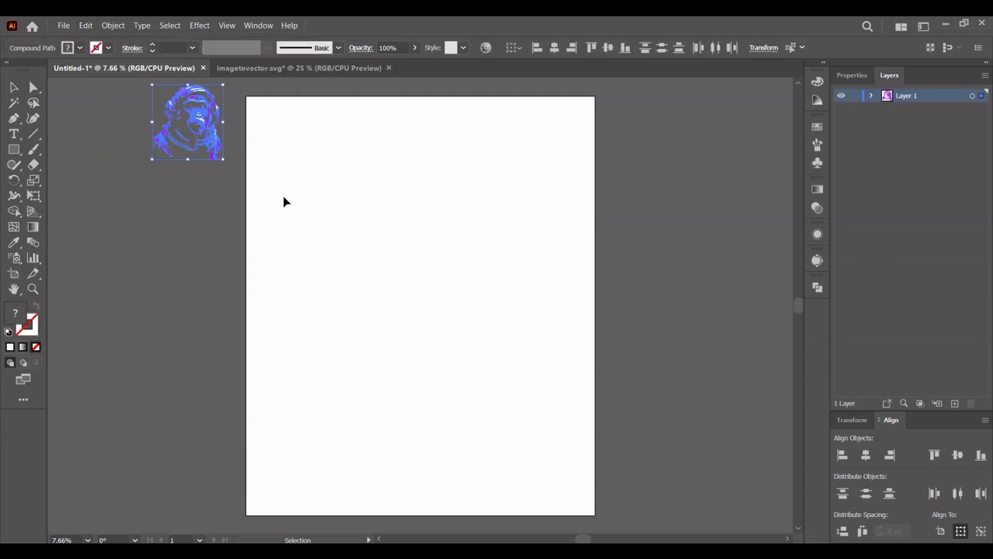
- Scale up the pasted chimp artwork and group it with Ctrl+G
mouse_move(223, 159)
left_mouse_down()
mouse_move(415, 297)
mouse_move(484, 304)
left_mouse_up()
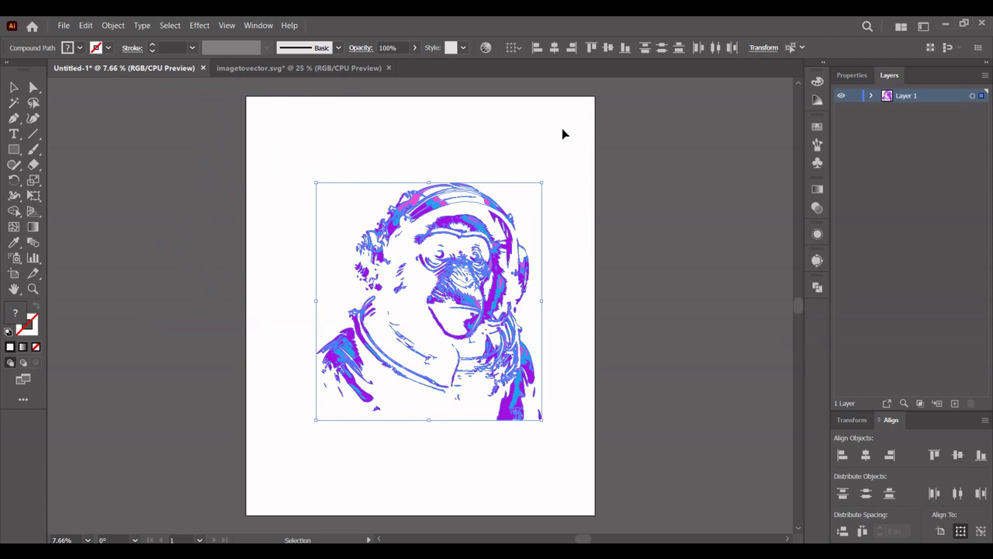
right_click(497, 271)
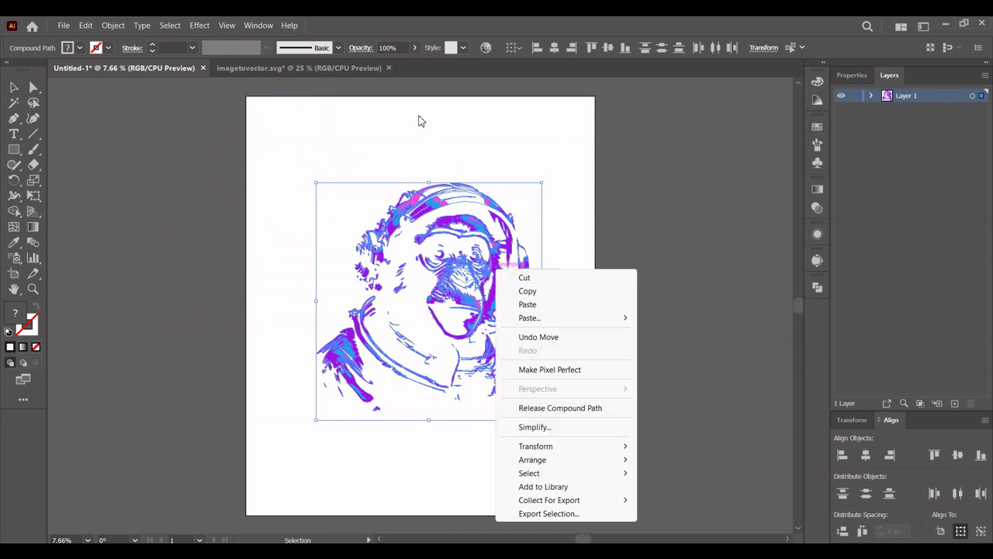
key("Escape")
key("ctrl+g")
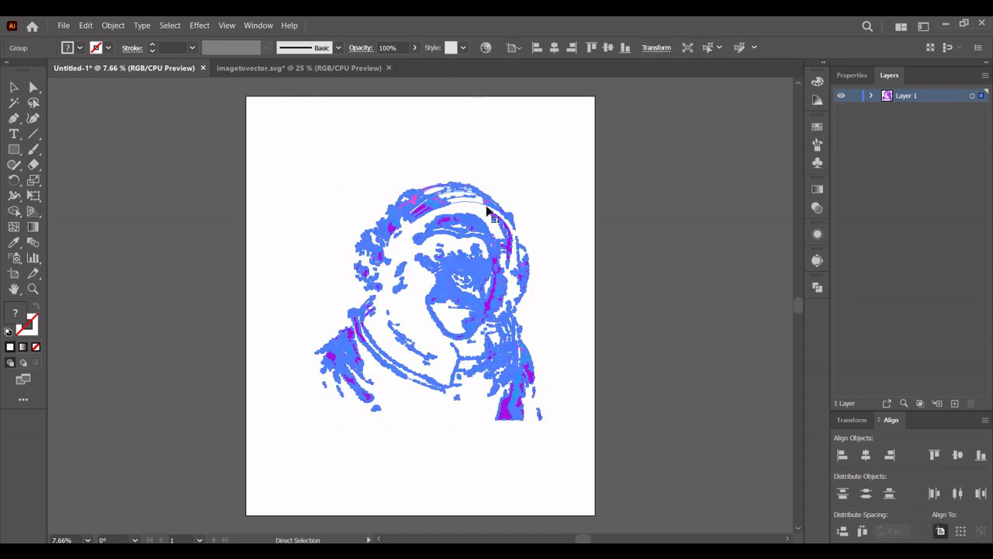
- Centre the group horizontally and vertically, then enlarge it to about 3460 × 3646 px
left_click(592, 47)
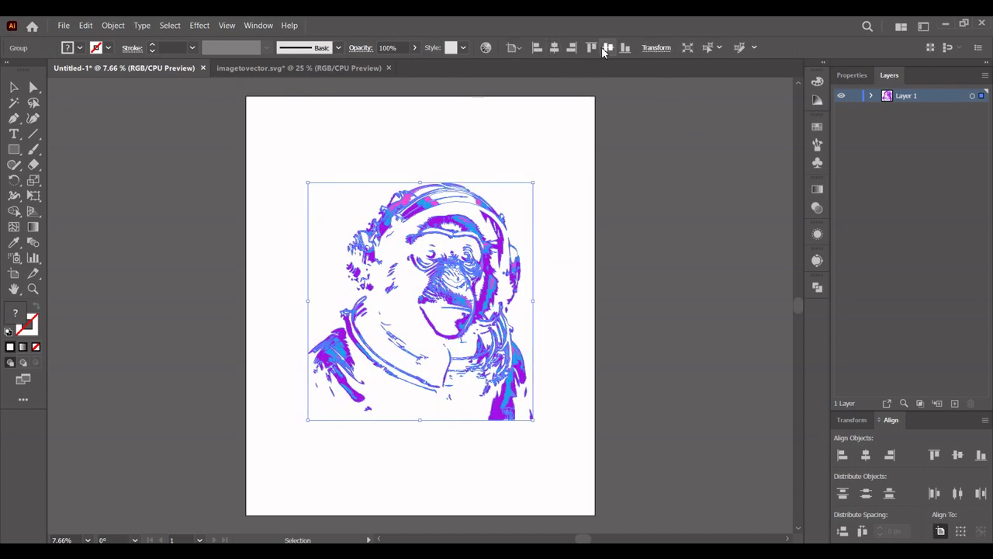
left_click(608, 47)
left_click_drag(535, 305, 562, 308)
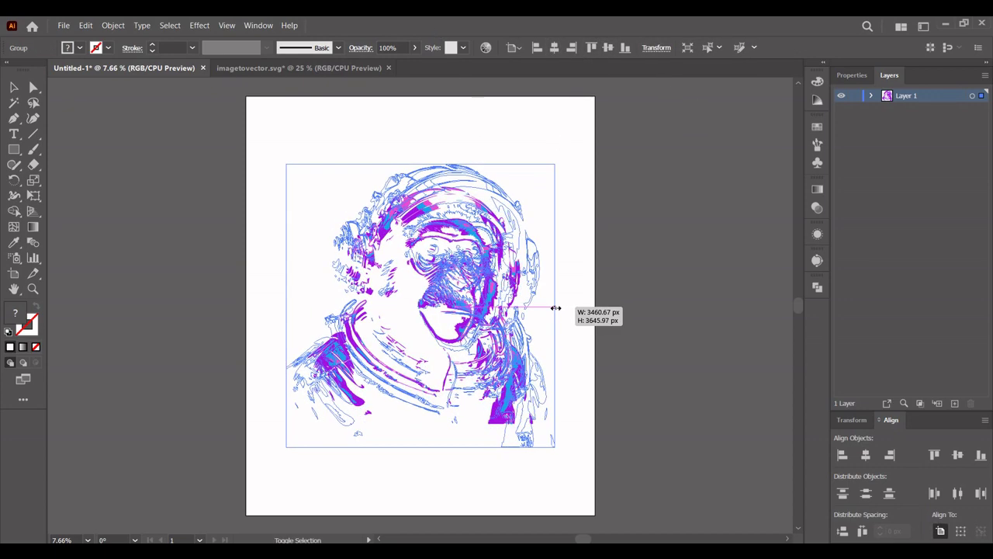
left_click(663, 220)
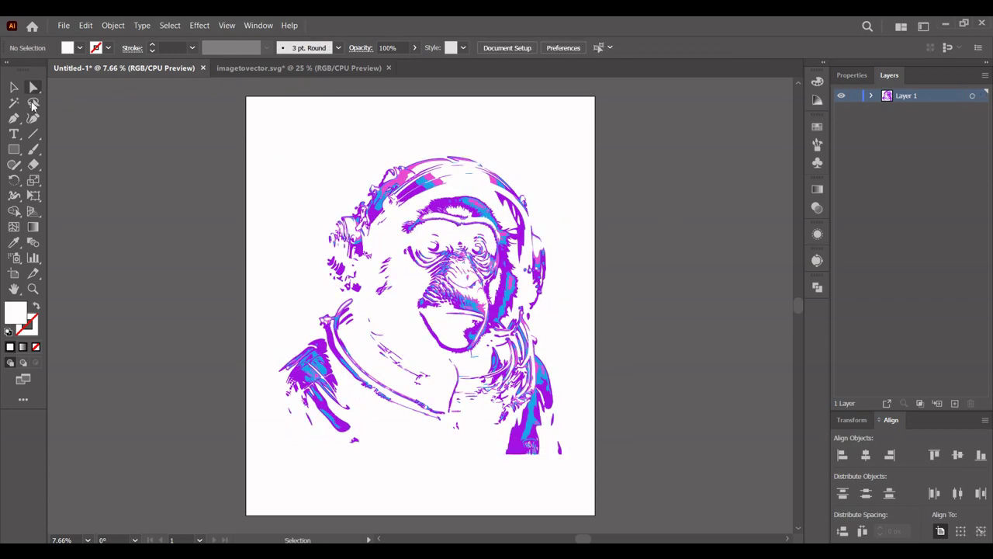
left_click(14, 149)
- Draw a black-filled 4500 × 5400 px rectangle covering the whole artboard
left_click(79, 48)
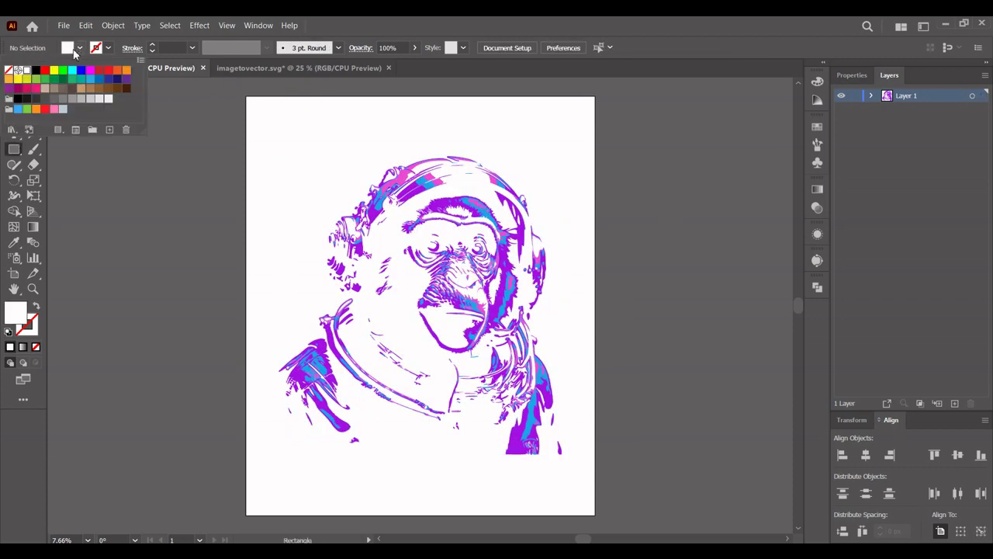
left_click(36, 72)
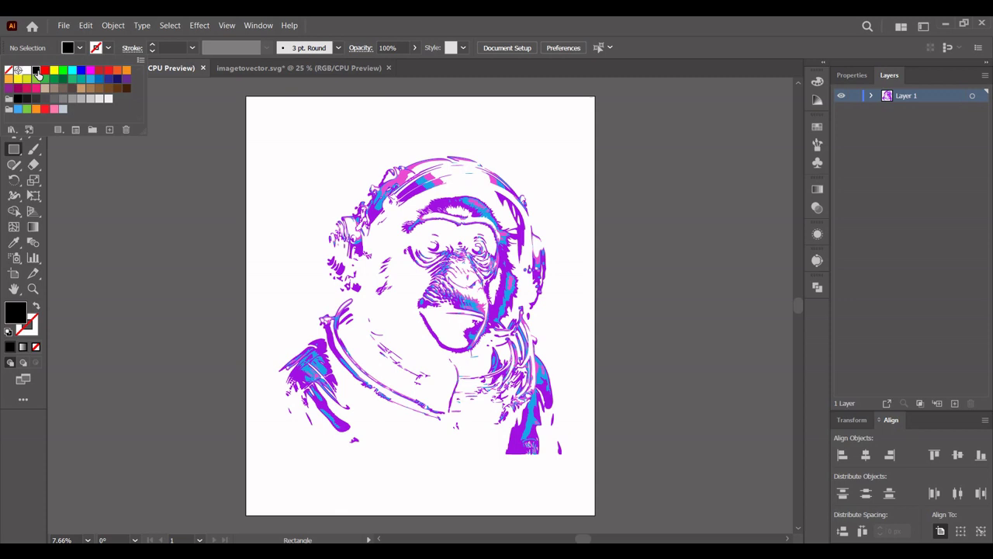
left_click(295, 22)
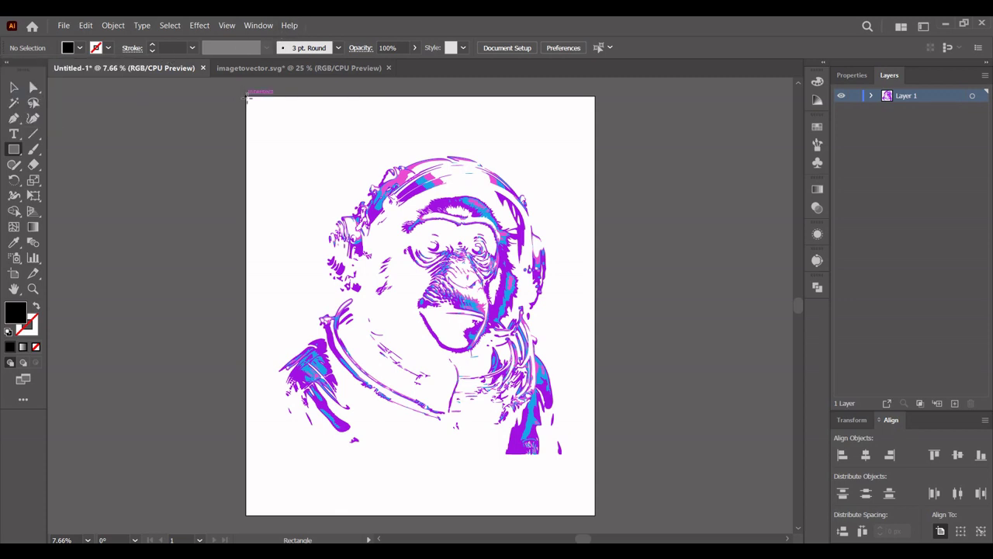
left_click_drag(247, 97, 596, 514)
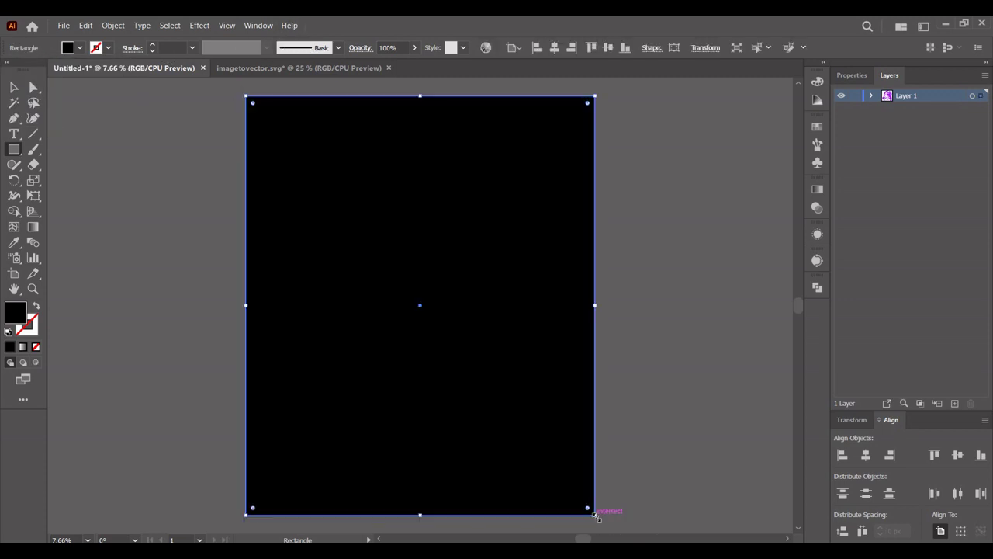
- Move the black rectangle below the chimp group in Layers and lock it
left_click(873, 96)
left_click(951, 110)
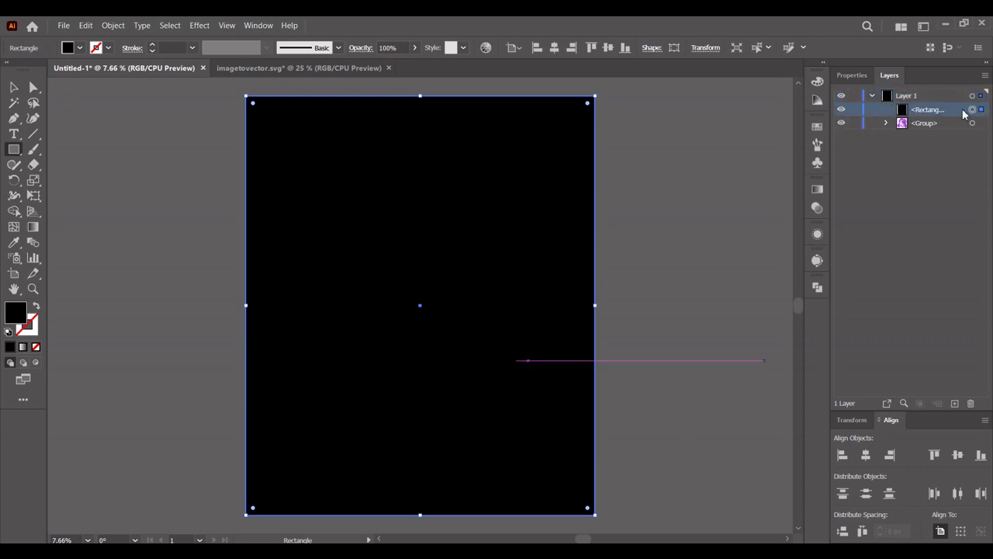
left_click_drag(964, 114, 952, 129)
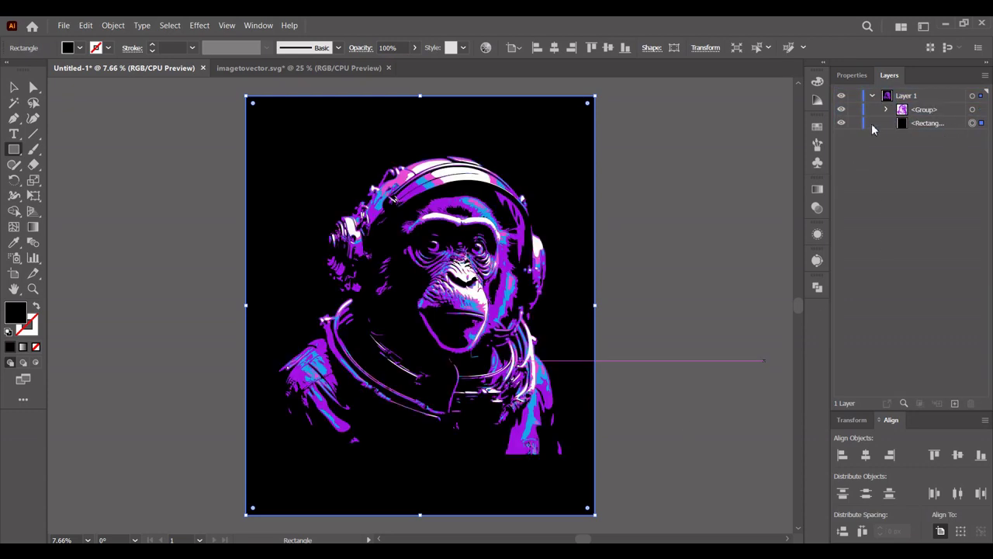
left_click(854, 123)
left_click(11, 90)
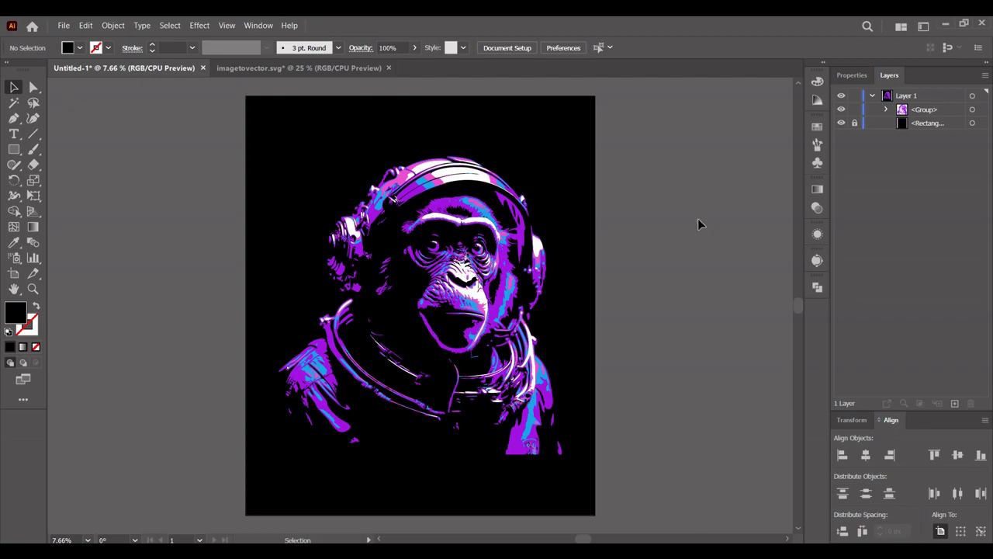
- Reposition the chimp artwork until it snaps flush with the artboard corners
left_click_drag(483, 283, 674, 262)
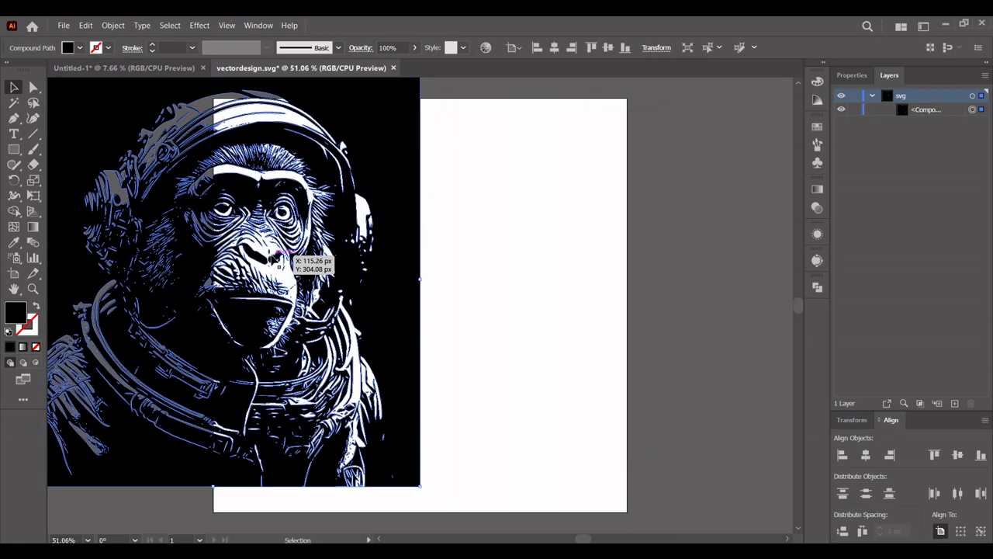
left_click_drag(674, 262, 300, 258)
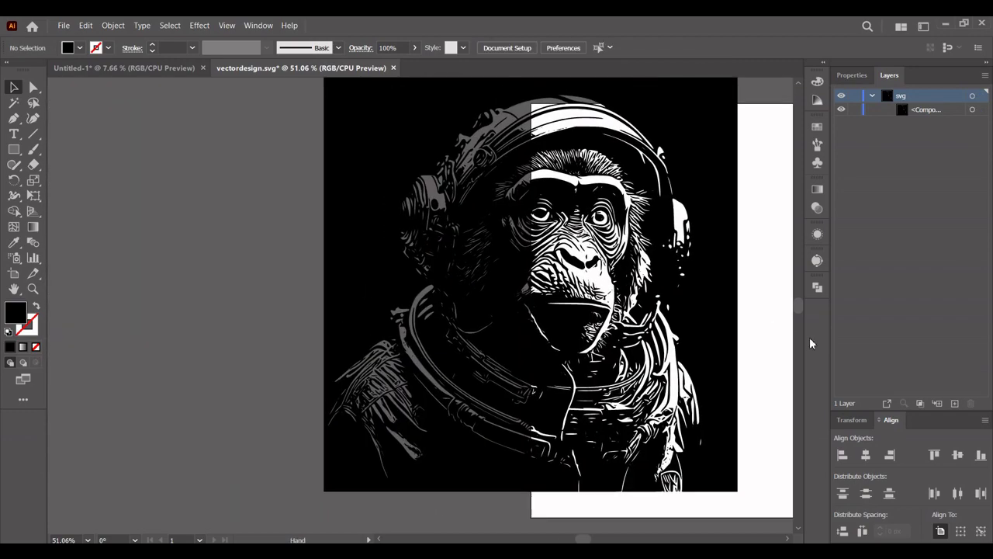
left_click_drag(490, 335, 809, 337)
left_click_drag(682, 282, 406, 304)
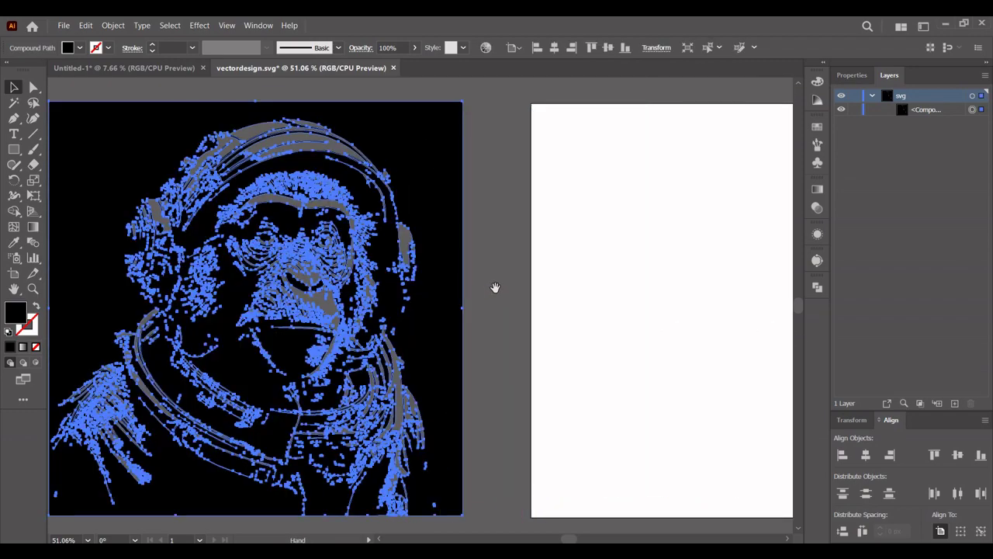
left_click_drag(494, 288, 603, 288)
left_click(606, 294)
scroll(607, 294, "up", 1)
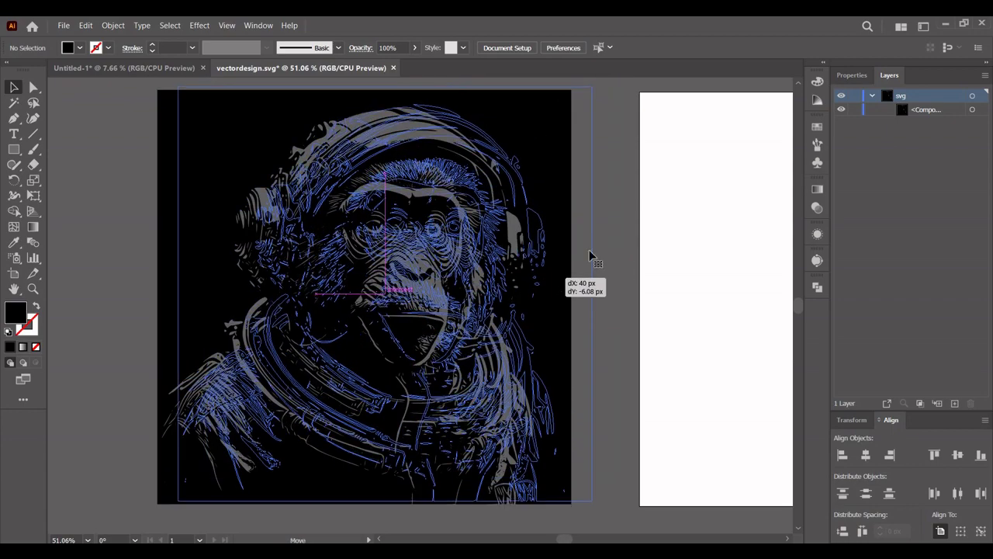
left_click_drag(524, 287, 545, 284)
left_click(616, 222)
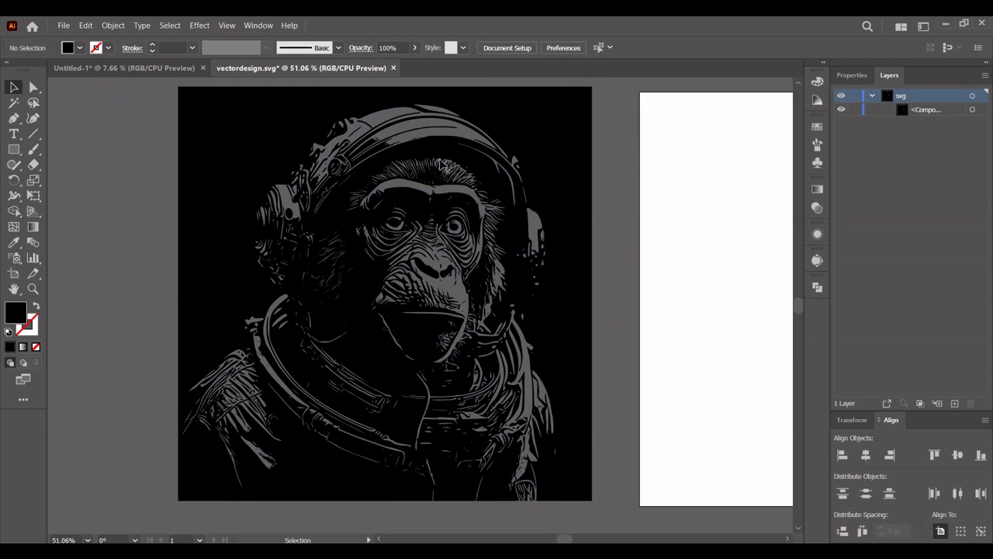
left_click(14, 149)
- Draw an artboard-sized rectangle filled with white (#ffffff)
left_click(79, 48)
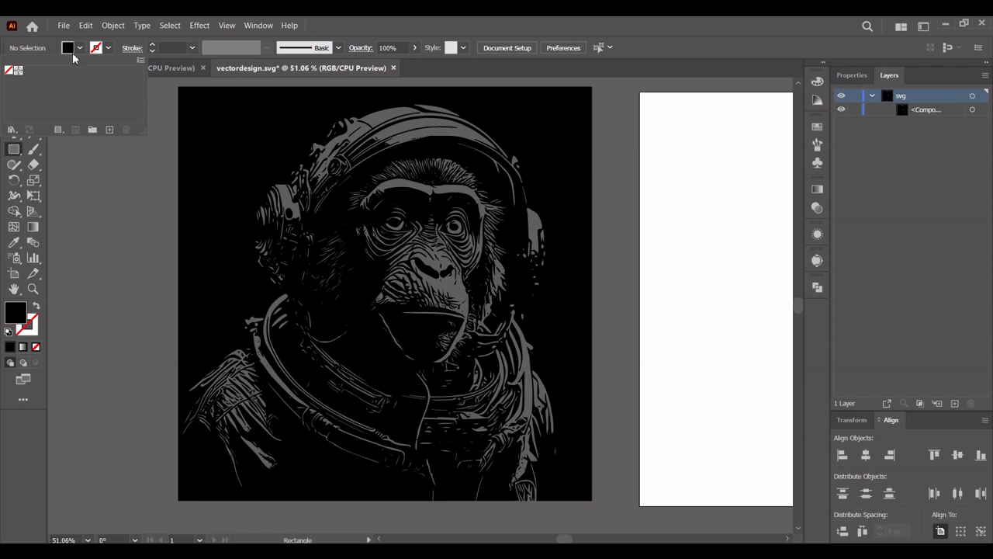
double_click(13, 313)
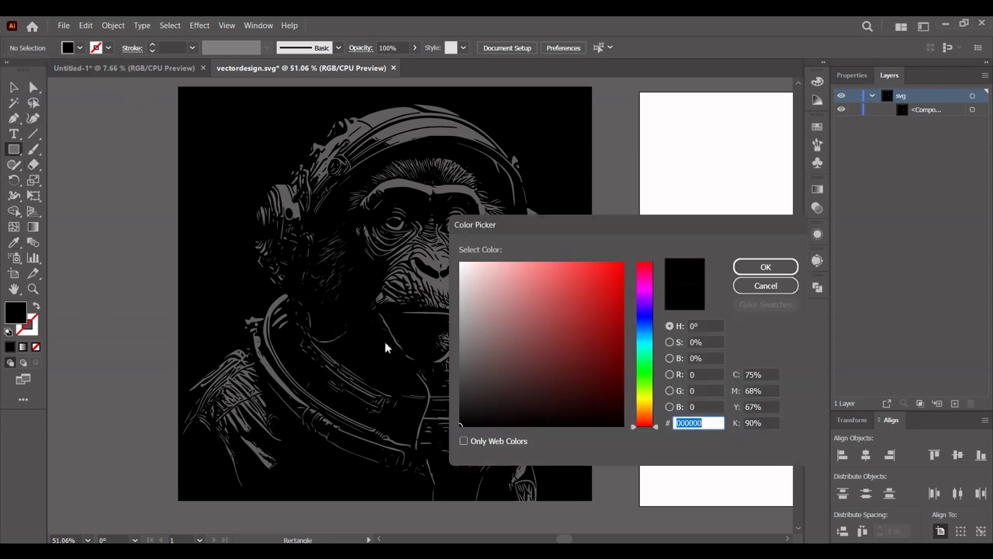
type("ffffff")
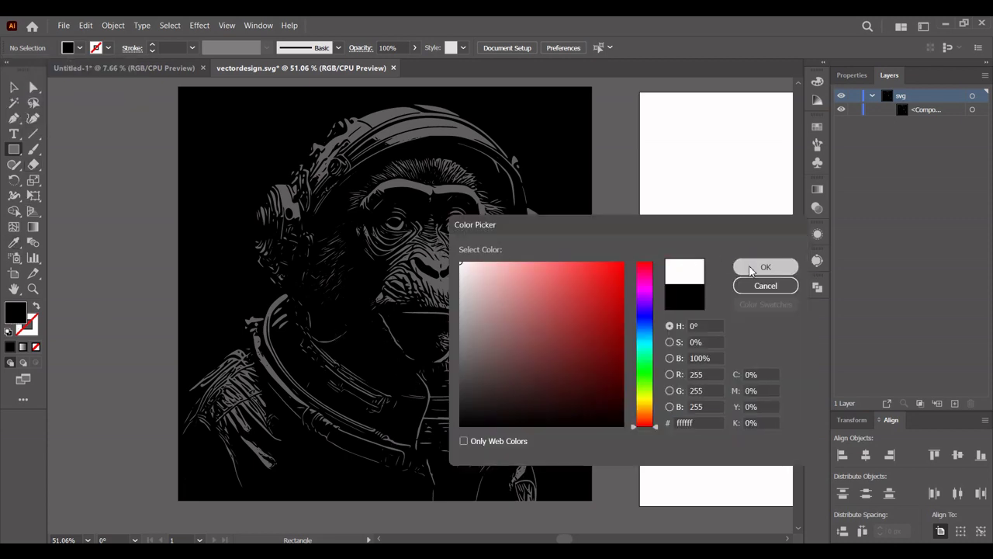
left_click(759, 267)
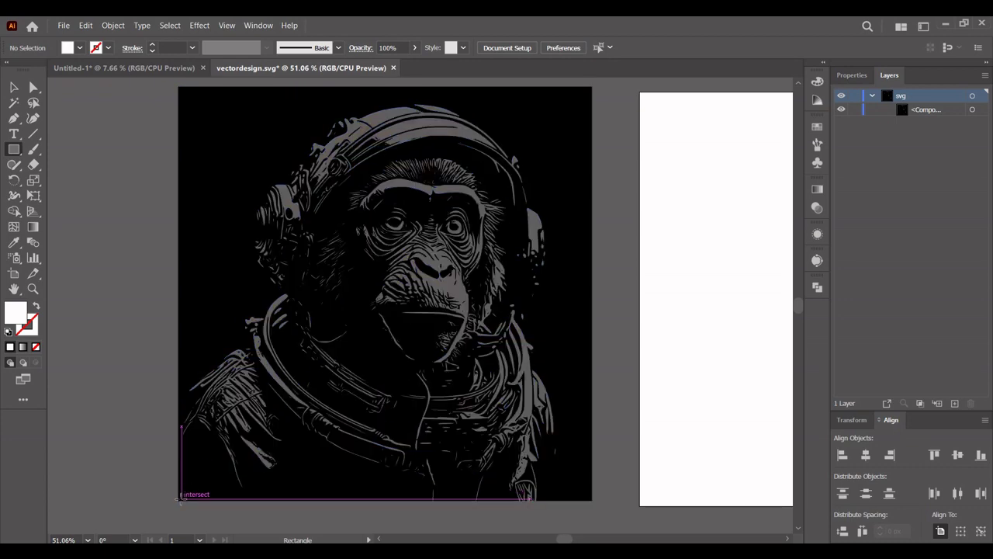
left_click_drag(178, 499, 592, 87)
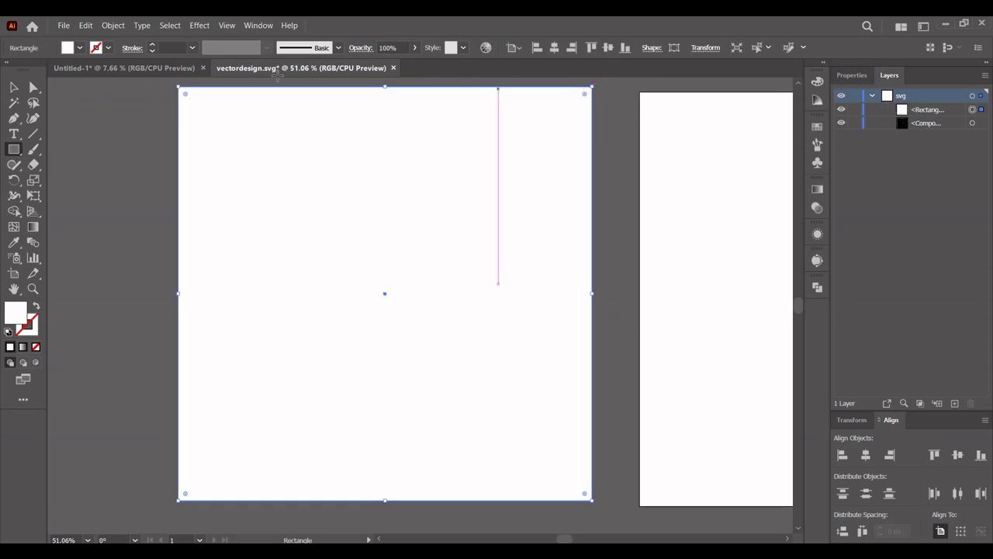
- Move the white rectangle beneath the chimp compound path, then select everything together
left_click(14, 87)
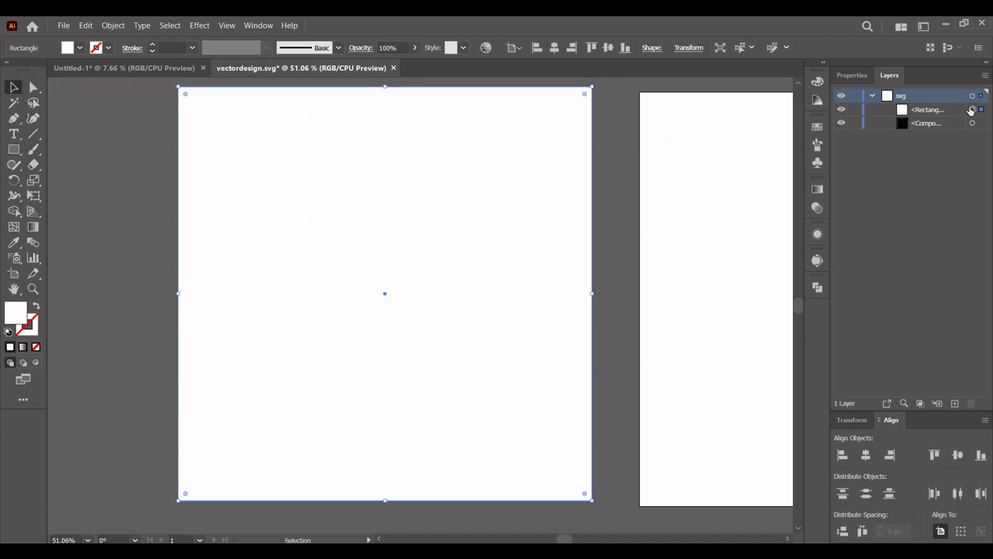
left_click_drag(951, 115, 956, 130)
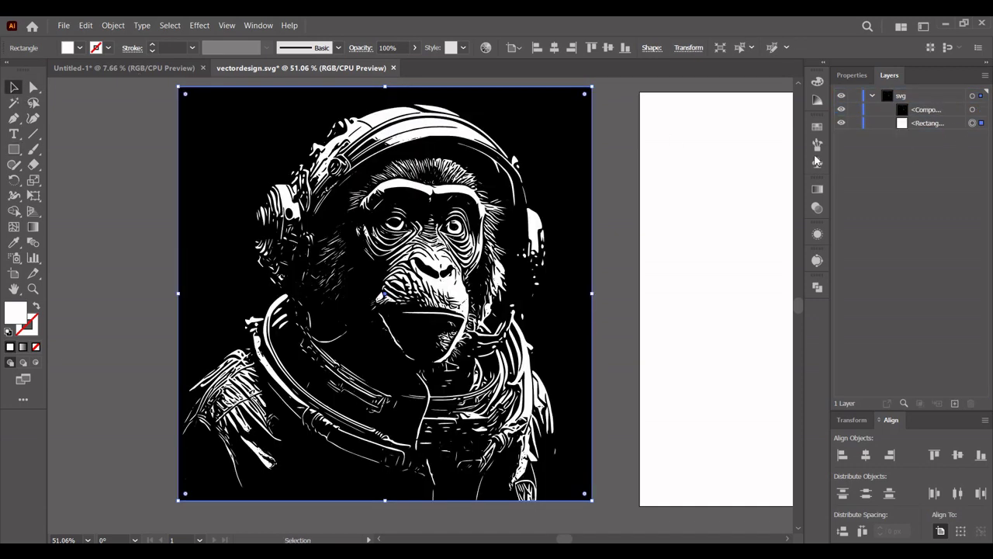
left_click(600, 376)
left_click_drag(602, 516, 176, 104)
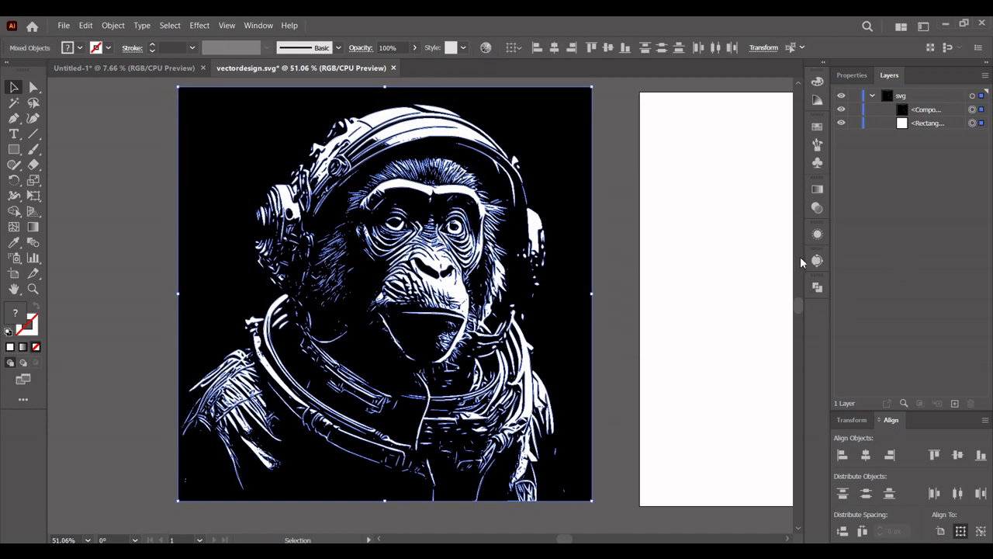
- Divide the chimp artwork and white rectangle along their overlaps with Pathfinder Divide
left_click(817, 287)
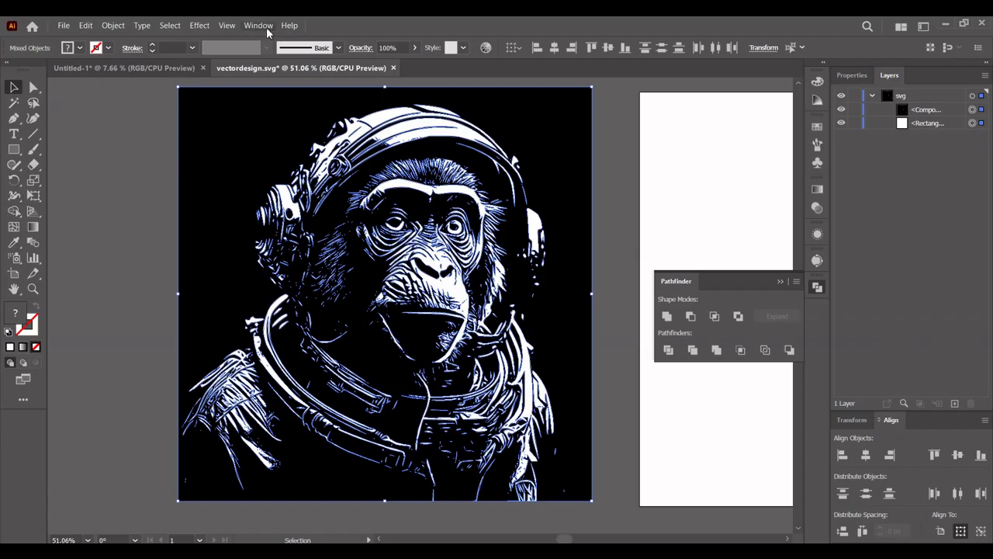
left_click(260, 26)
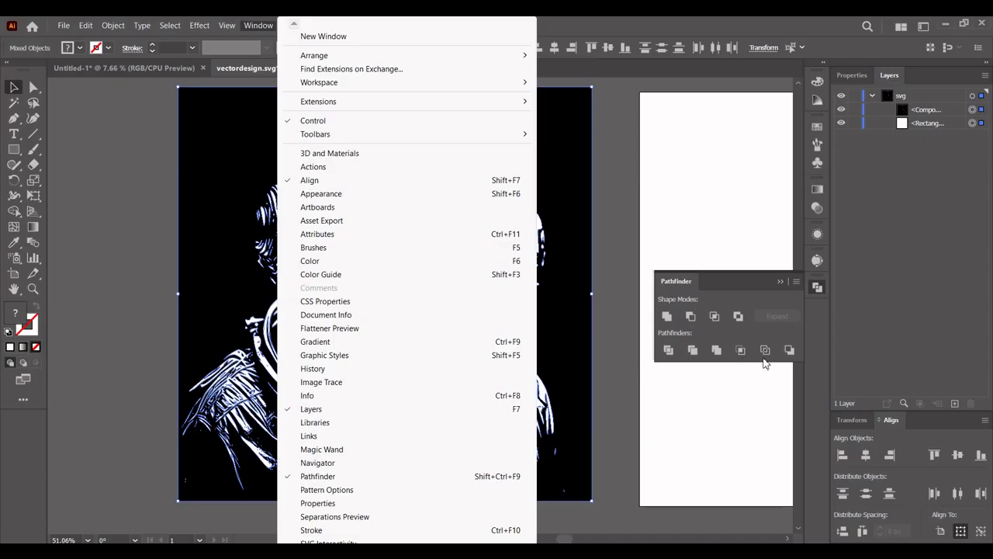
left_click(818, 316)
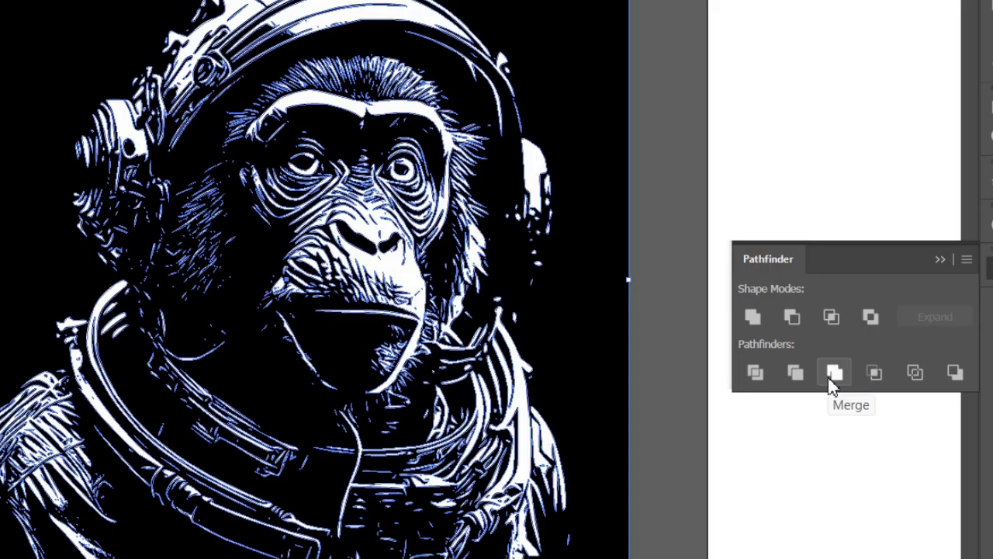
left_click(831, 380)
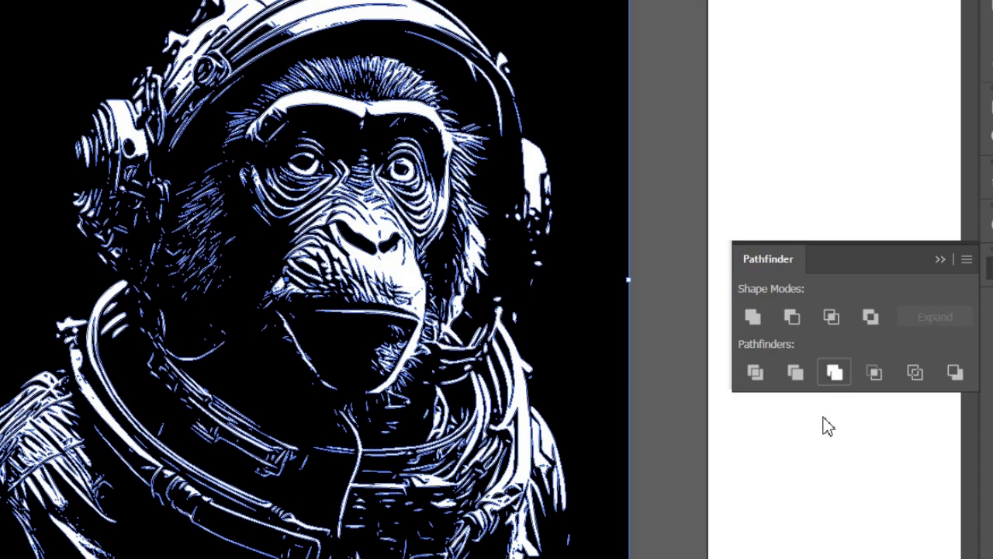
left_click(756, 376)
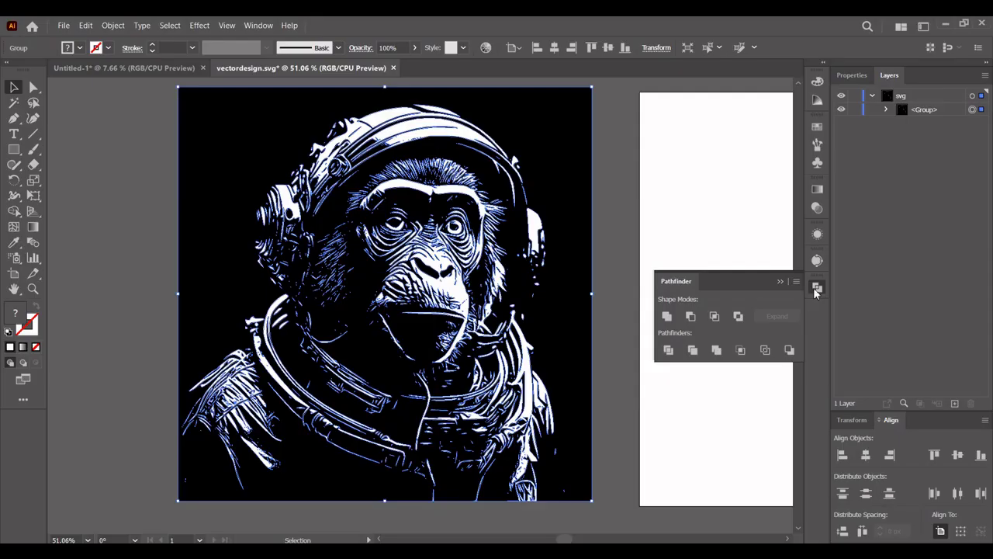
- Ungroup the divided pieces, deselect, then select one black background piece
right_click(568, 183)
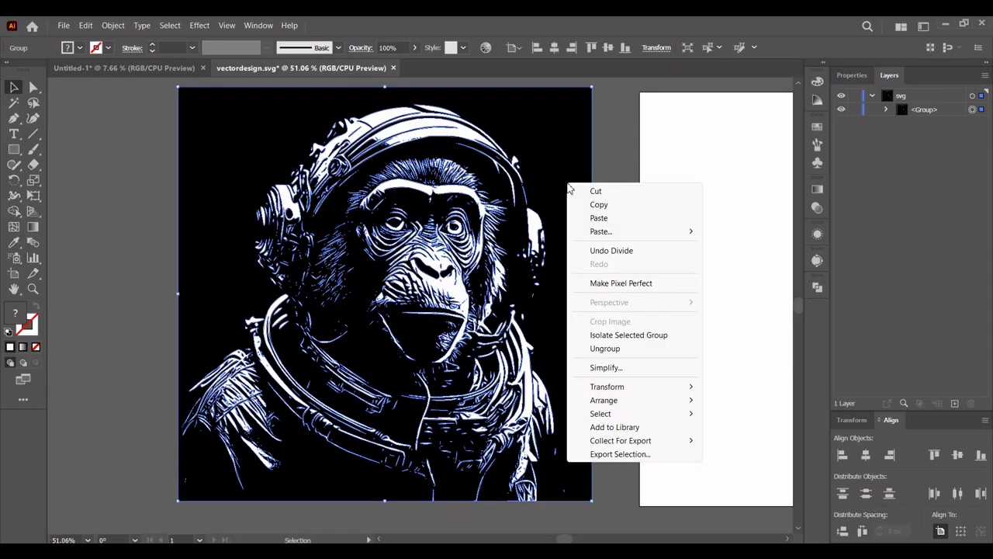
left_click(606, 350)
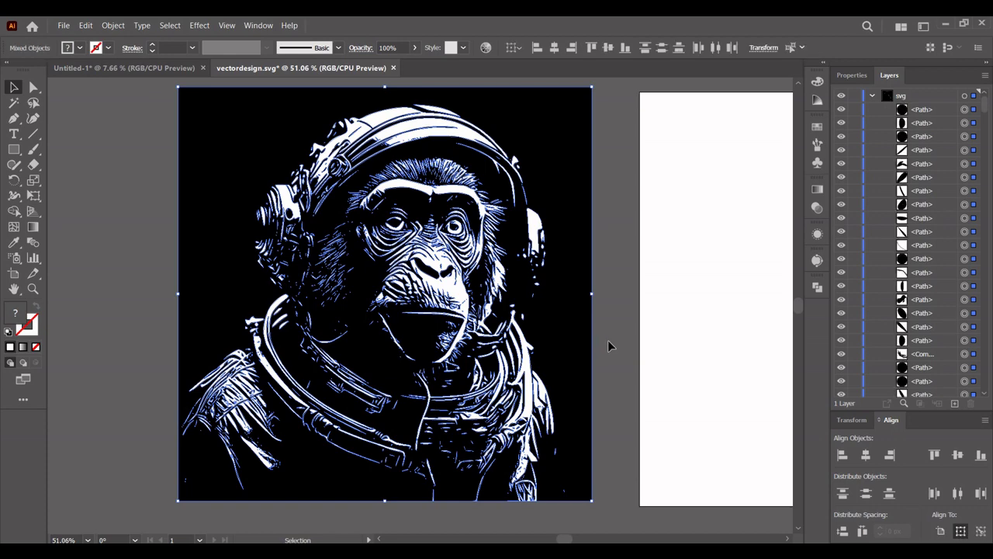
left_click(609, 341)
left_click(571, 143)
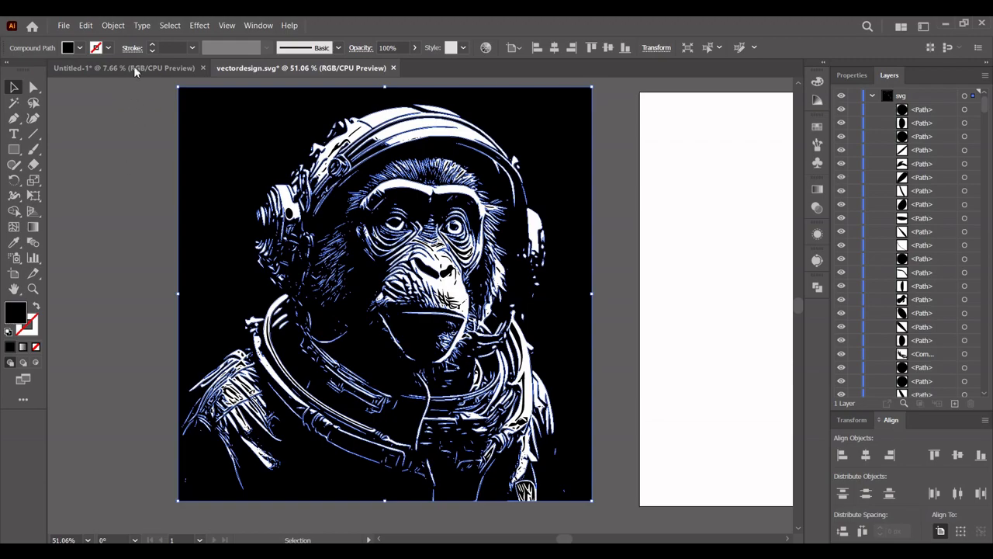
- Select all pieces sharing the black fill, delete them, then select the remaining white paths
left_click(170, 26)
mouse_move(207, 148)
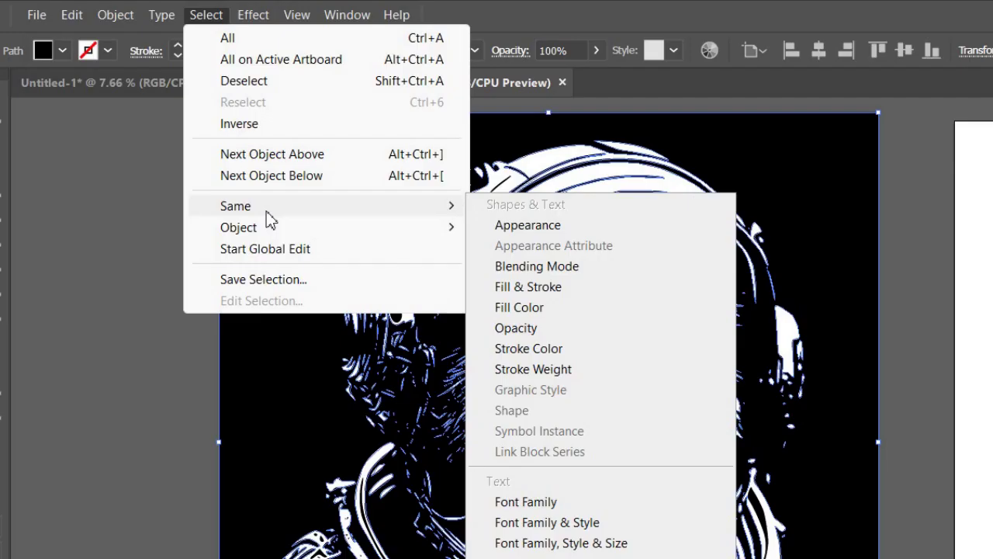
left_click(553, 308)
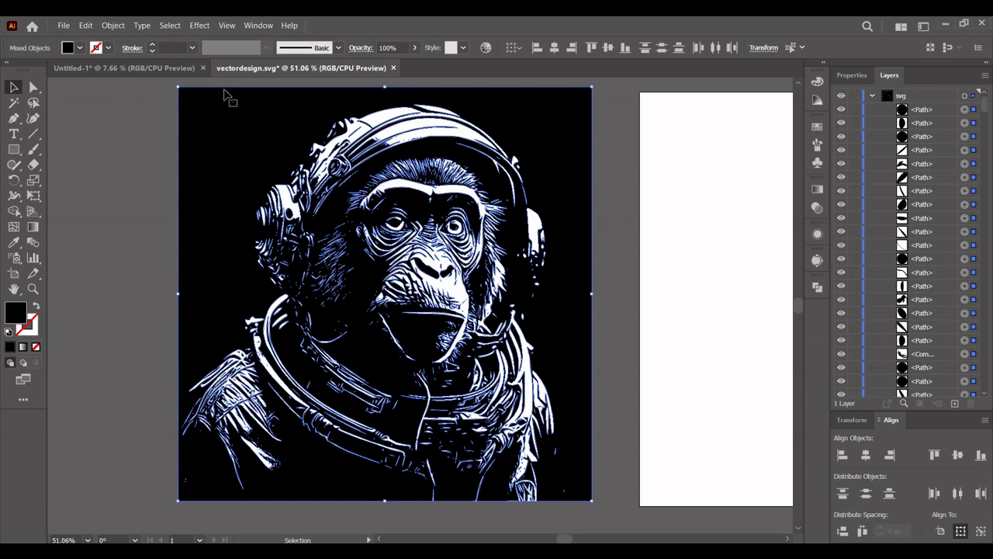
key("Delete")
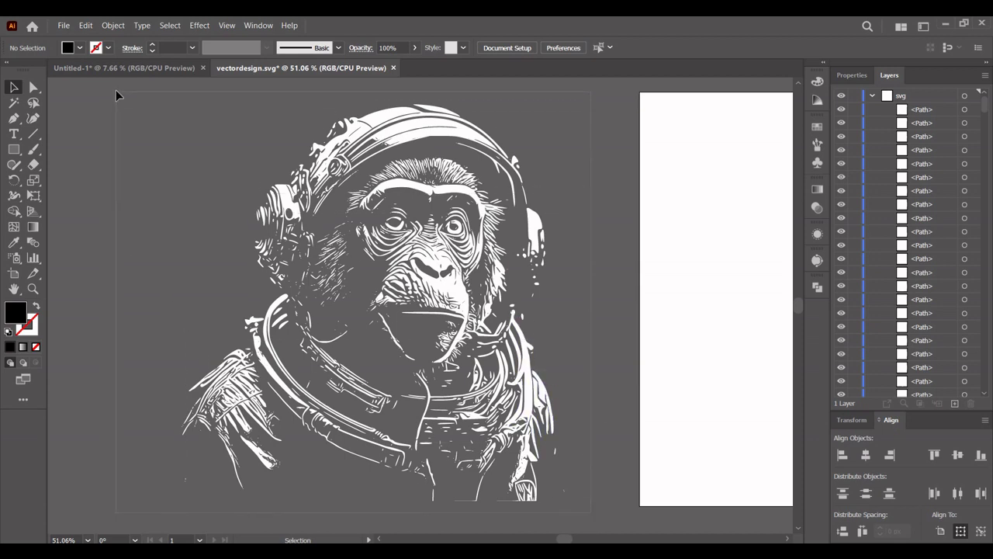
key("ctrl+a")
- Group the white chimp pieces and copy the group
right_click(398, 135)
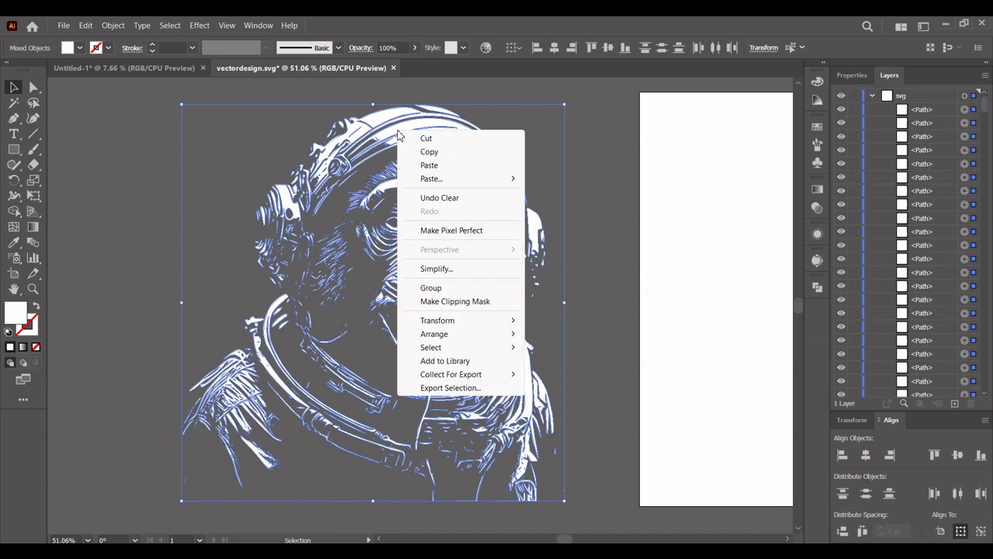
left_click(433, 288)
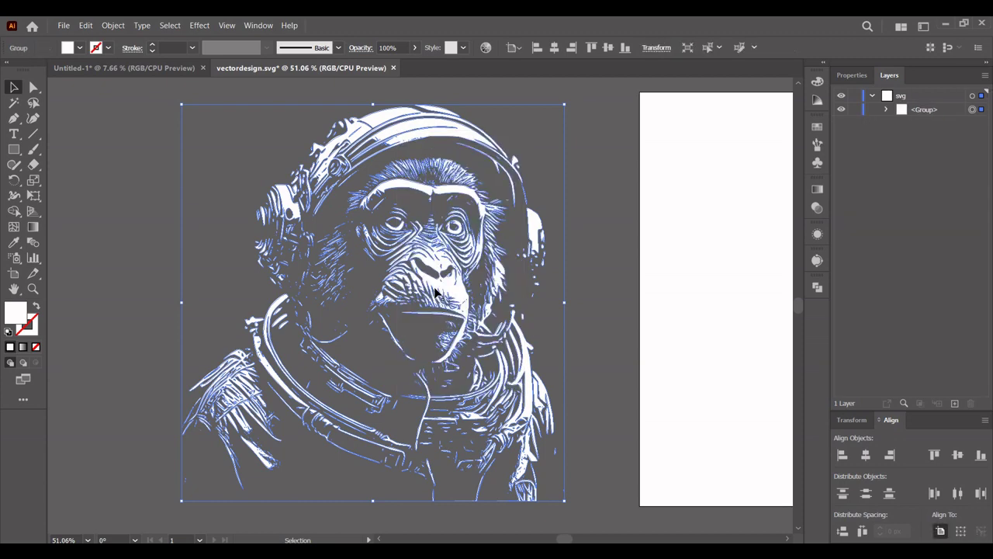
left_click(87, 26)
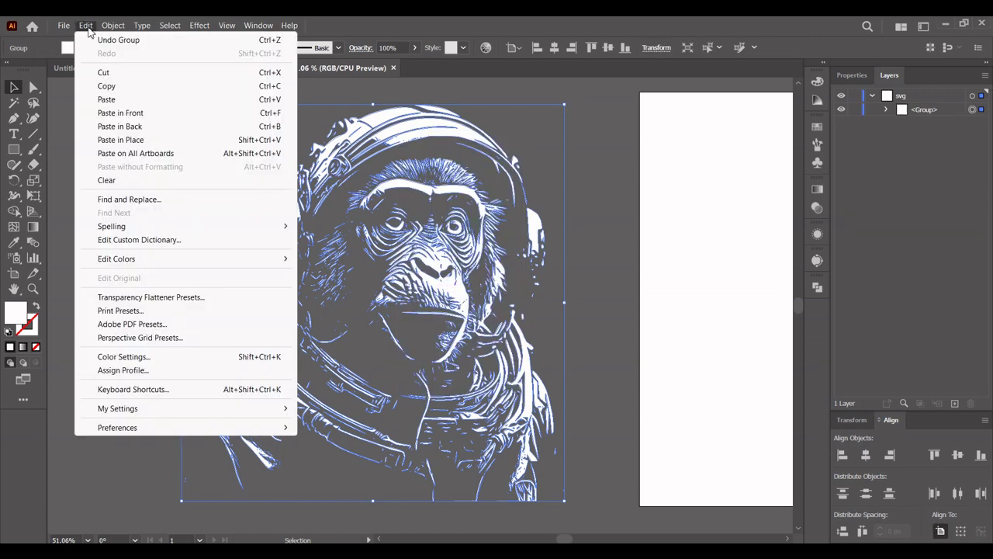
left_click(106, 85)
- In Untitled-1, hide the purple chimp group, paste the white artwork, and enlarge it to fit the artboard
left_click(103, 69)
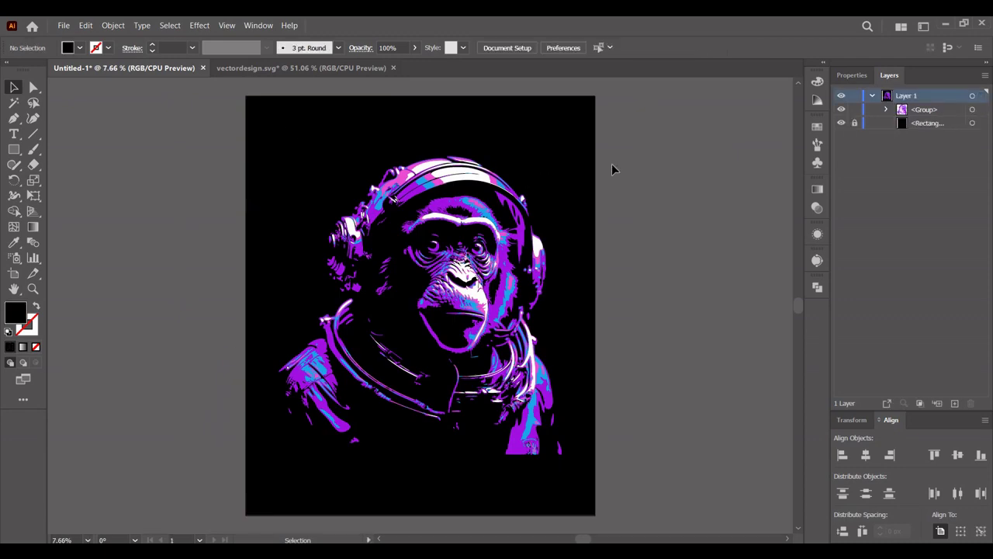
left_click(841, 109)
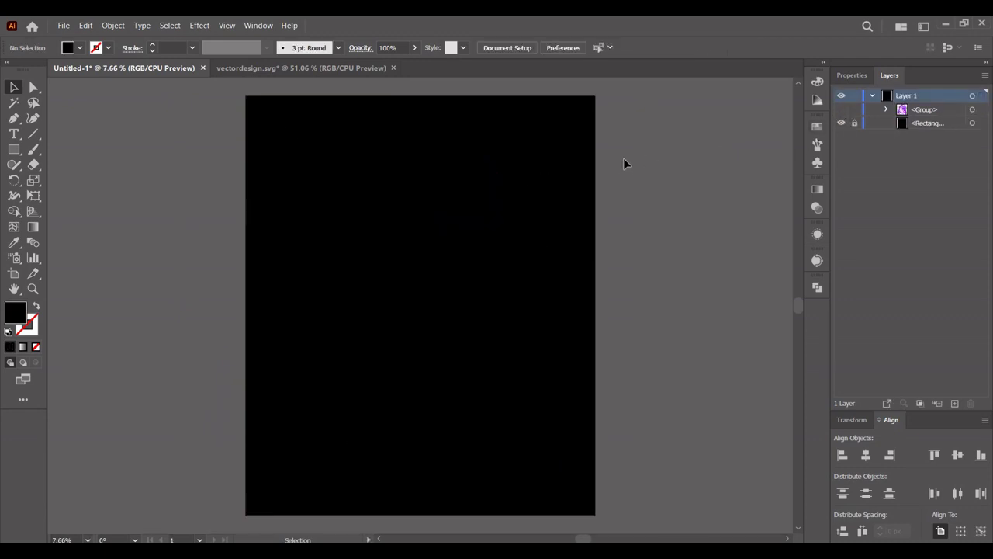
left_click(85, 27)
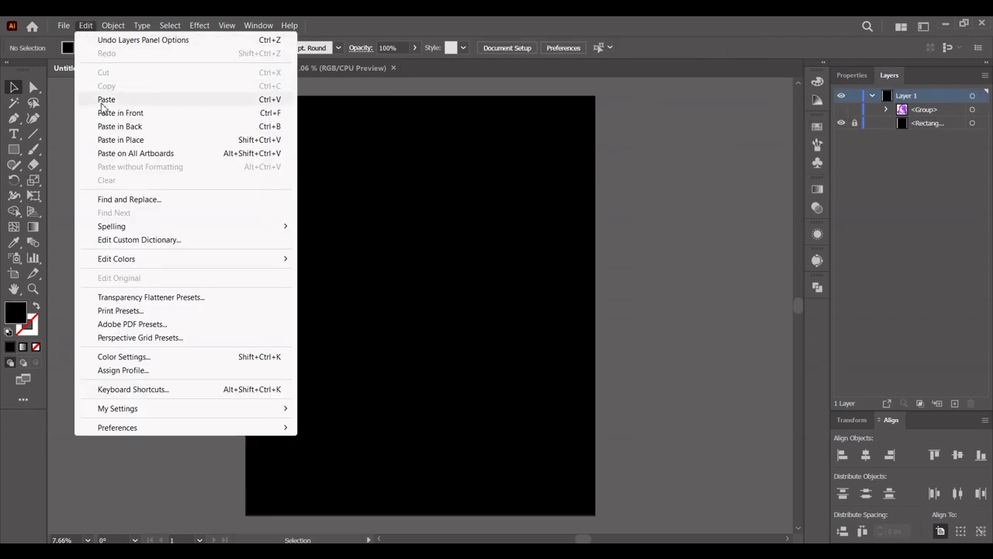
left_click(106, 99)
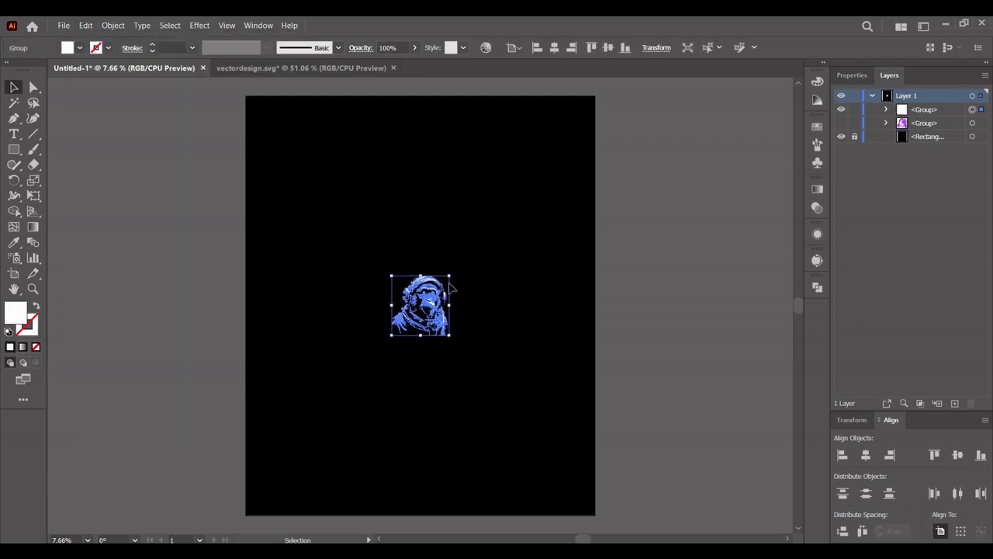
left_click_drag(453, 307, 575, 307)
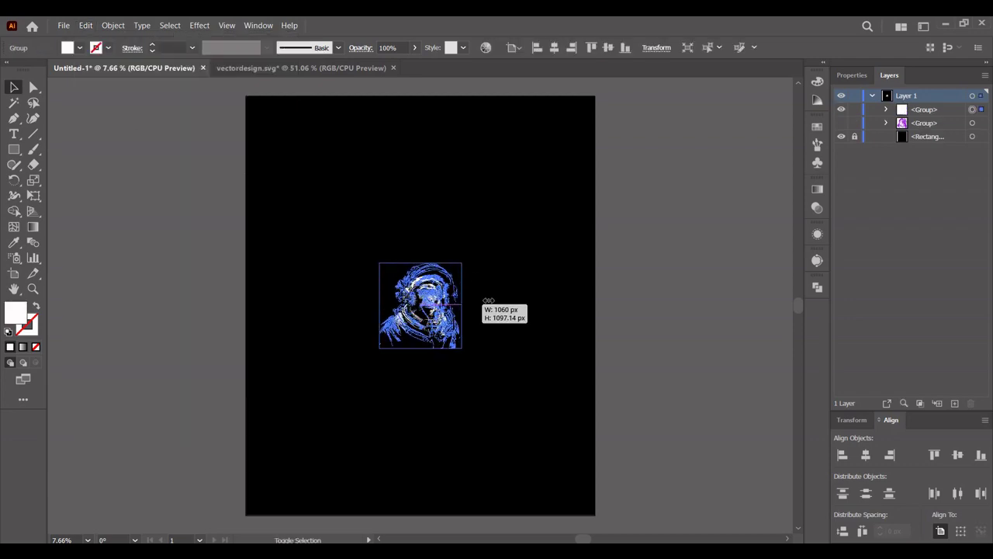
left_click(645, 220)
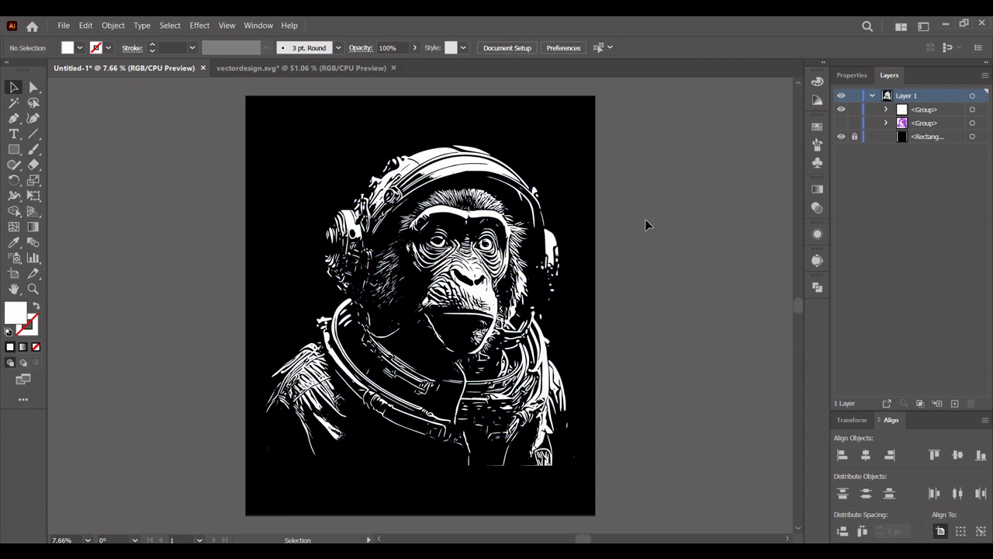